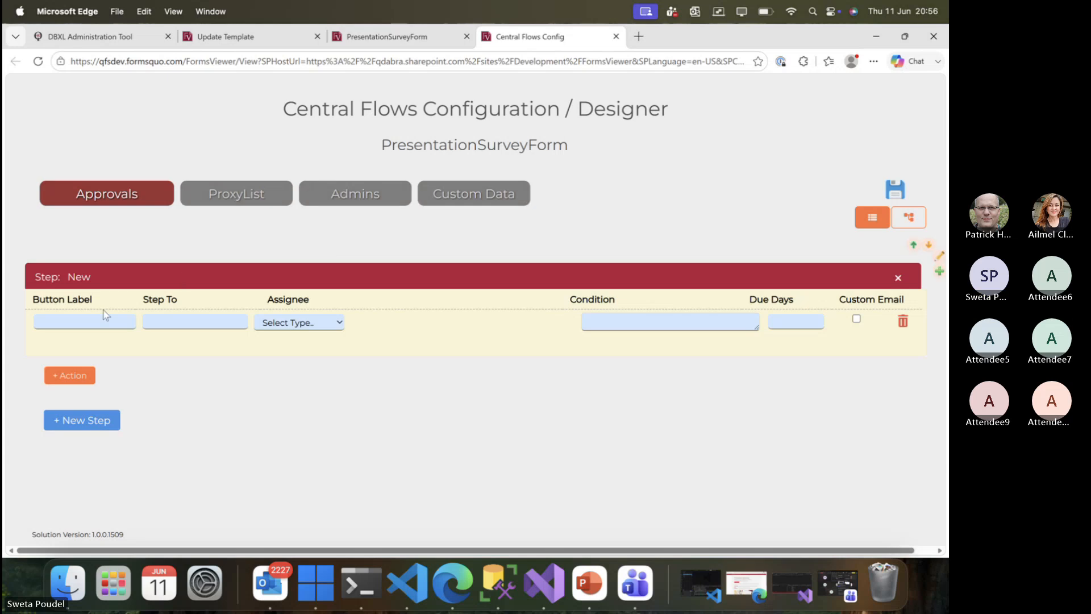
Label the new step's button Save, leading to Saved, with current as the assignee.
left_click(97, 318)
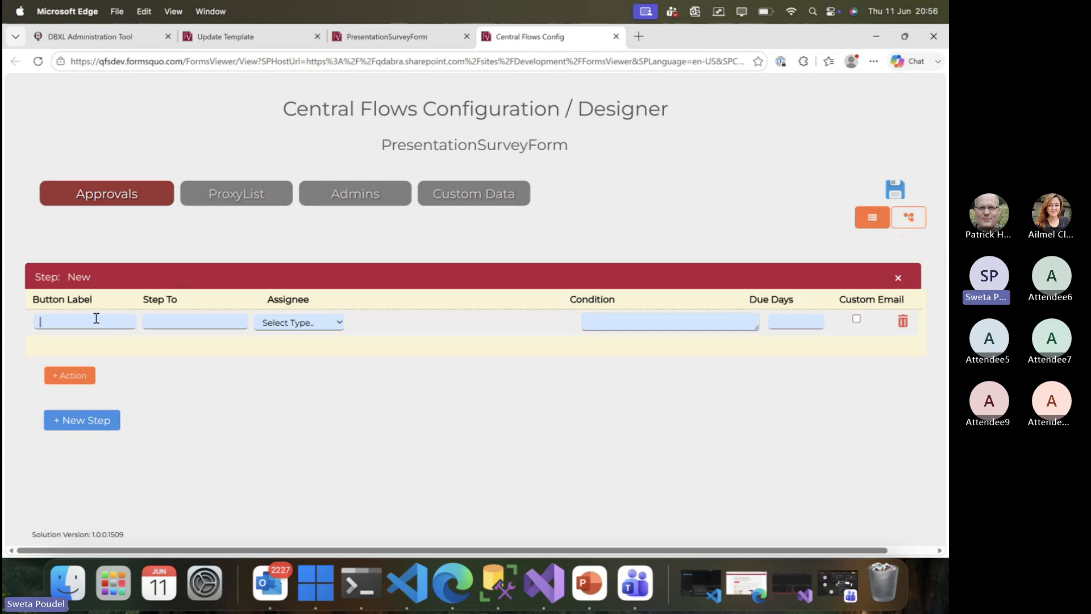
left_click(152, 323)
type("Saved")
left_click(283, 324)
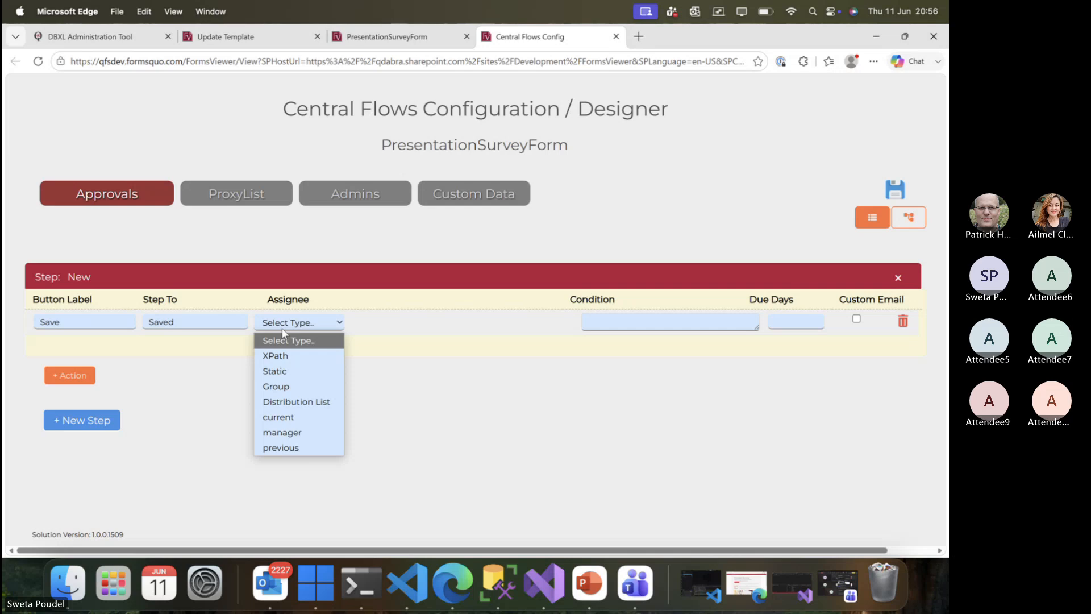
left_click(291, 416)
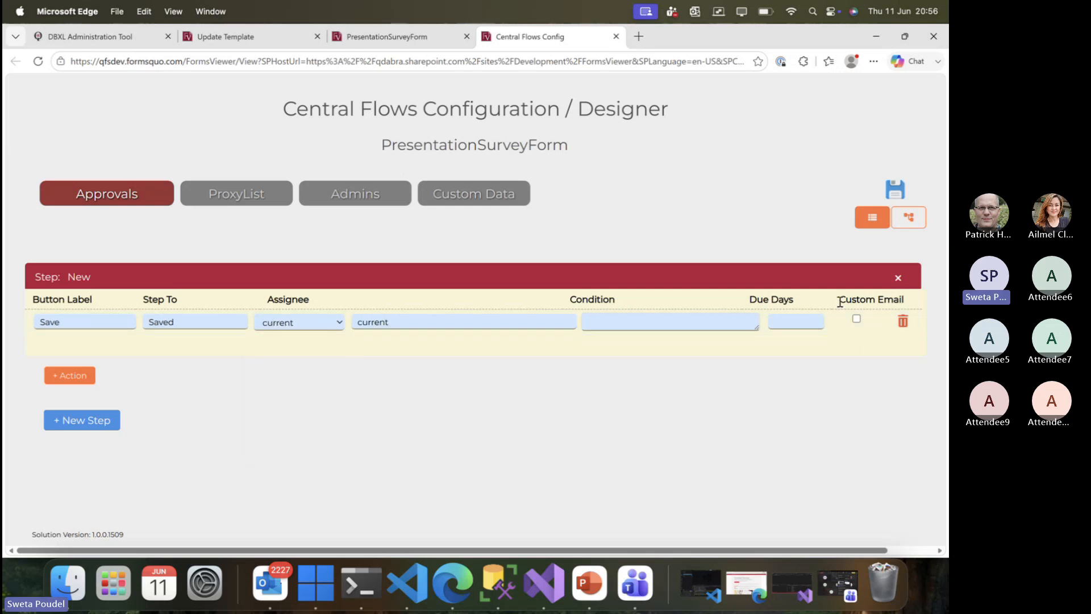
Enable the Custom Email option for this Save action.
left_click_drag(838, 299, 904, 304)
left_click(858, 383)
left_click(857, 320)
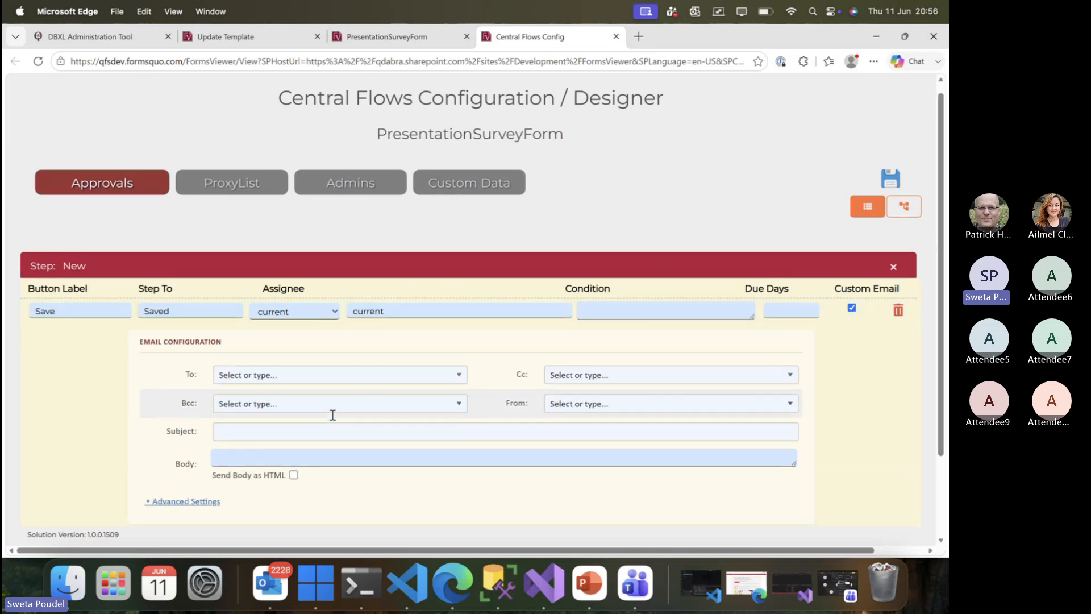
Enter the user's e-mail address as the custom email's recipient.
scroll(175, 322, "down", 3)
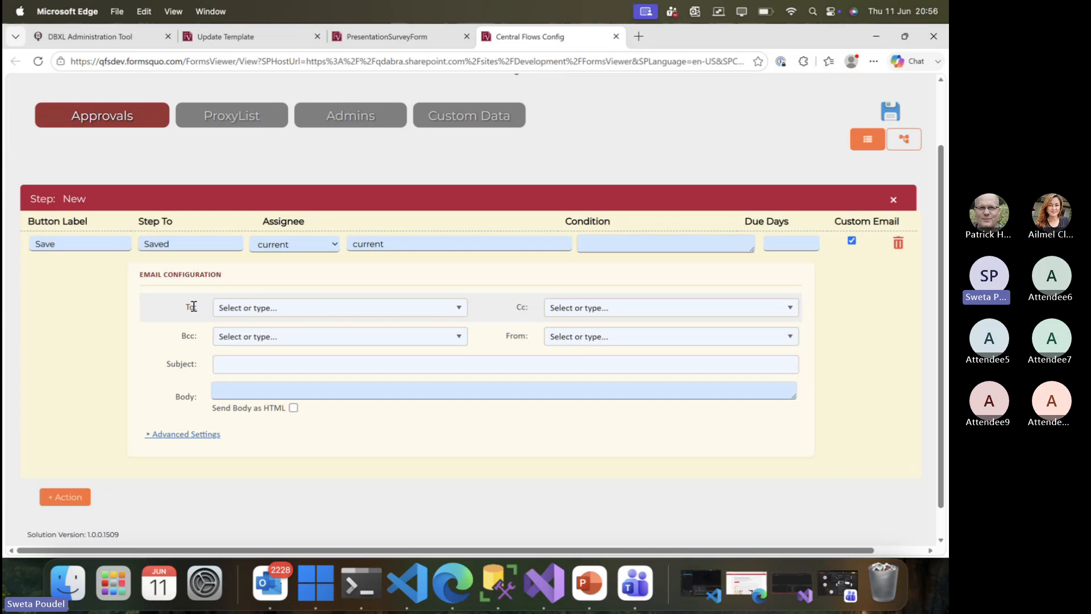
left_click_drag(186, 307, 201, 312)
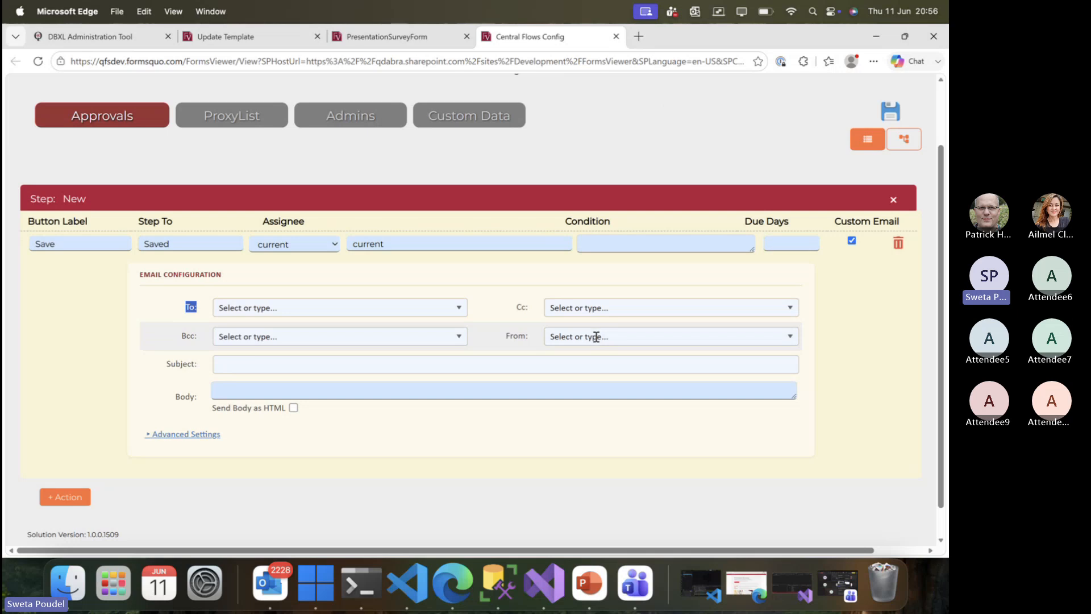
left_click(407, 308)
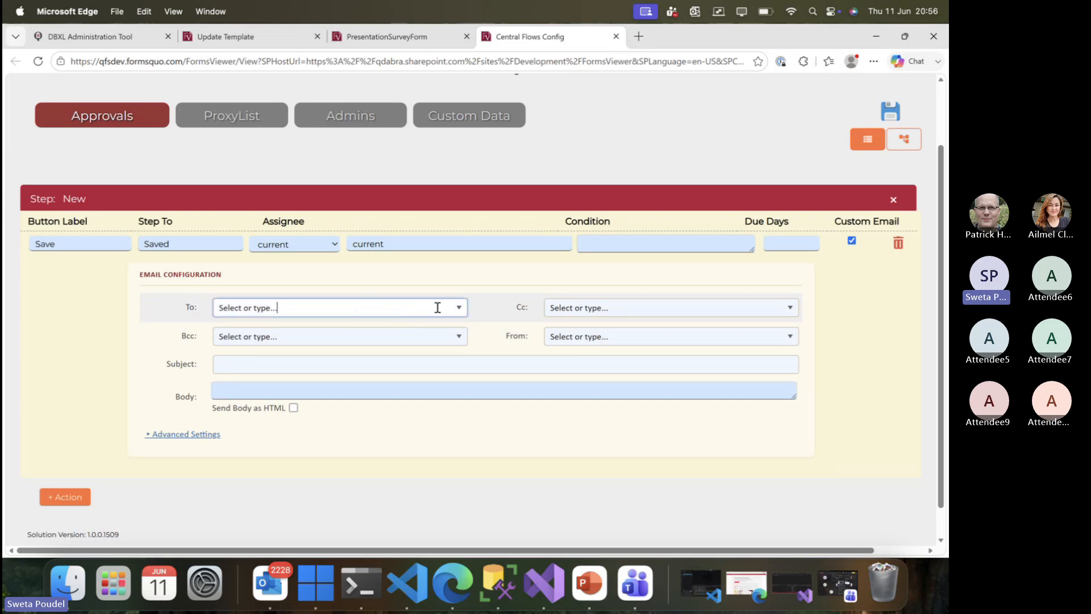
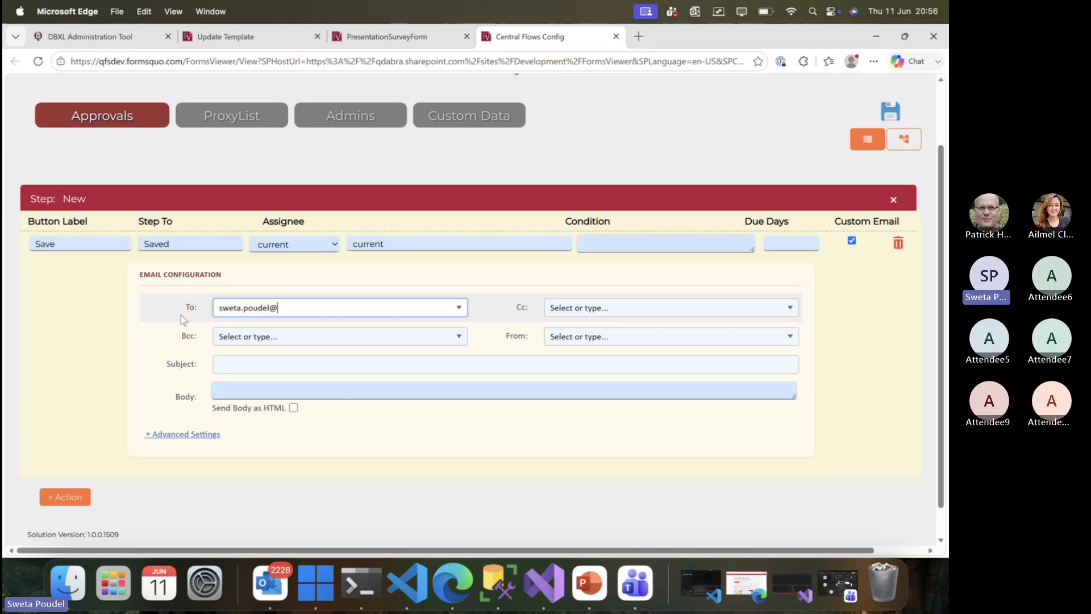
left_click(458, 311)
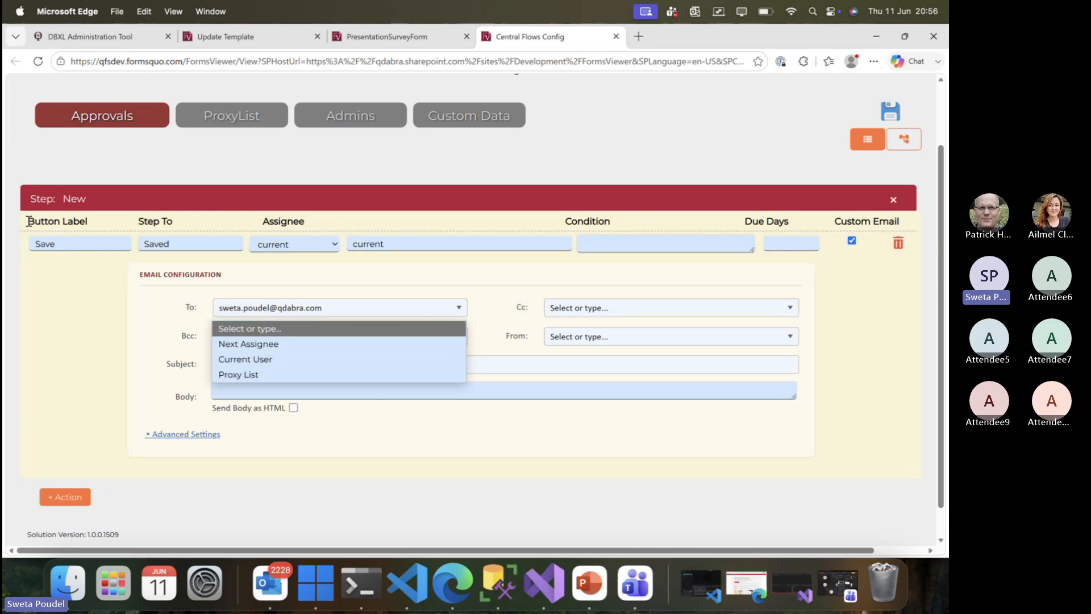
Keep current as the assignee and switch the email recipient to Next Assignee.
left_click_drag(27, 221, 80, 221)
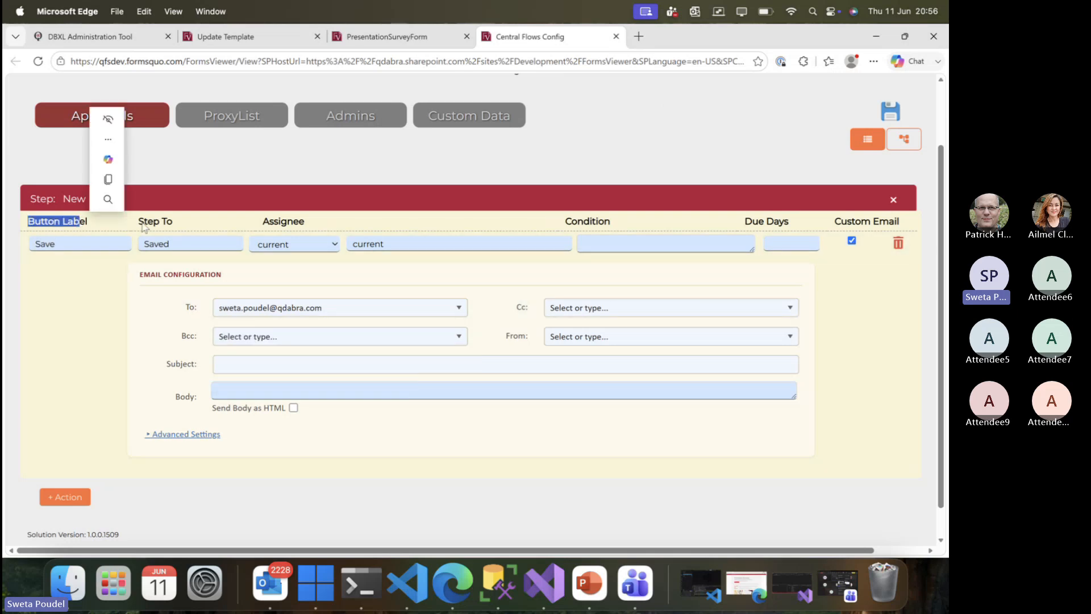
left_click(282, 244)
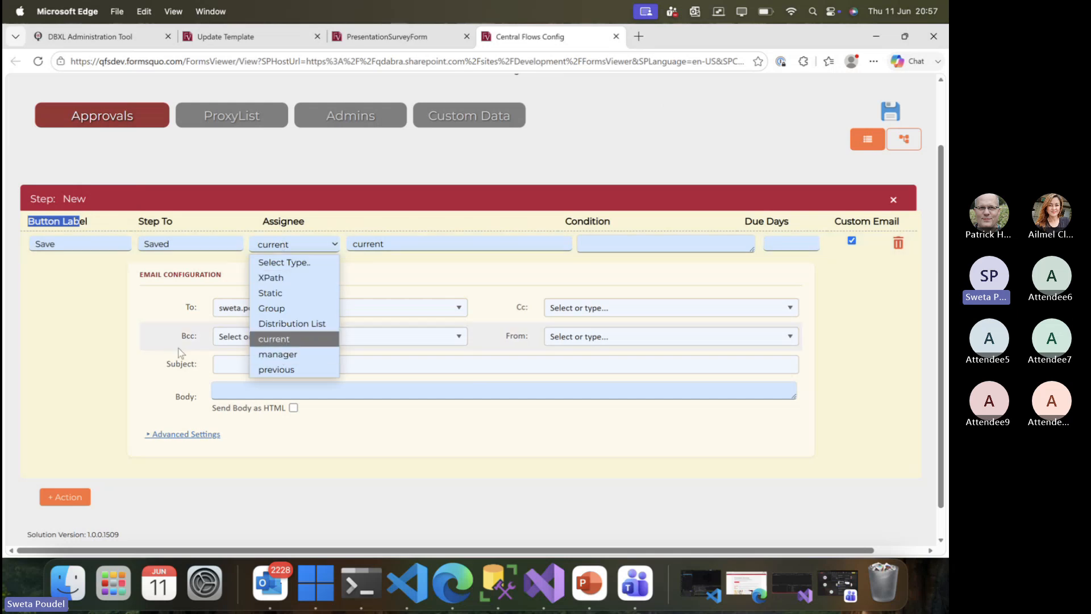
left_click(280, 338)
left_click(457, 308)
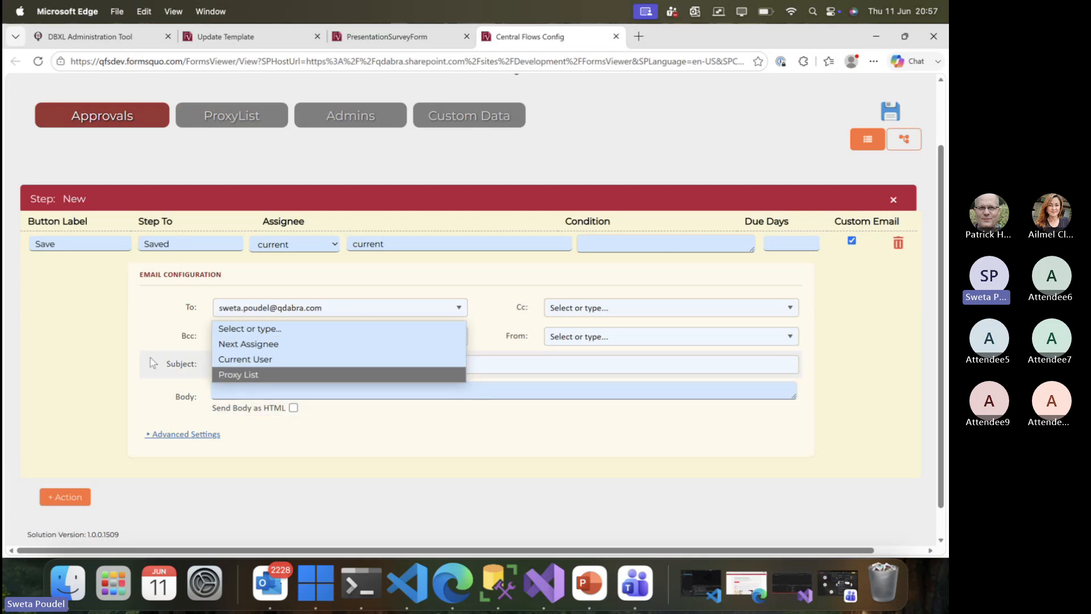
left_click(253, 344)
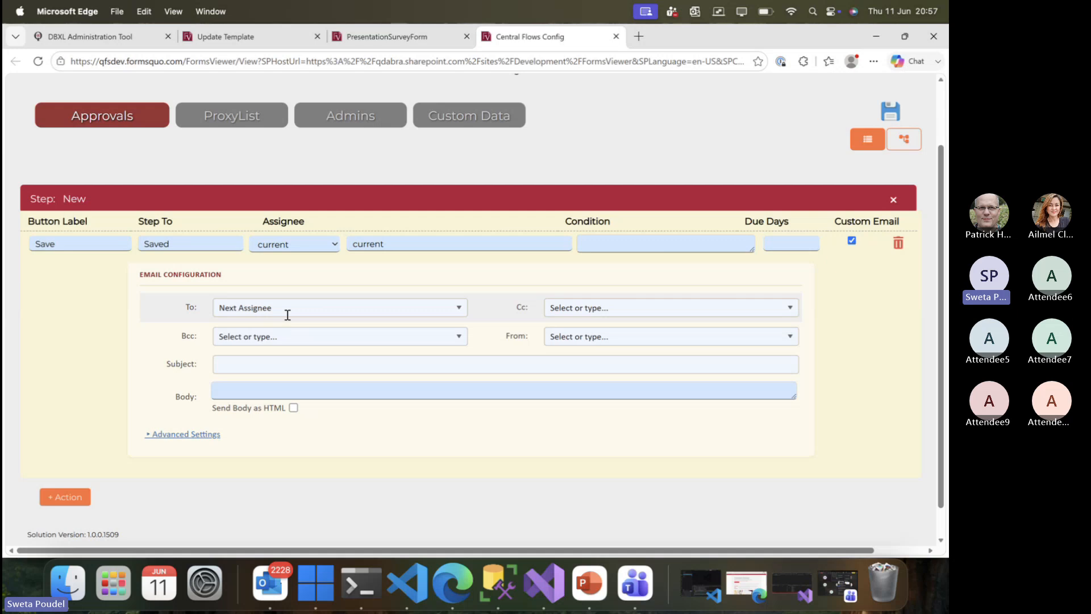
scroll(301, 335, "down", 1)
left_click(301, 339)
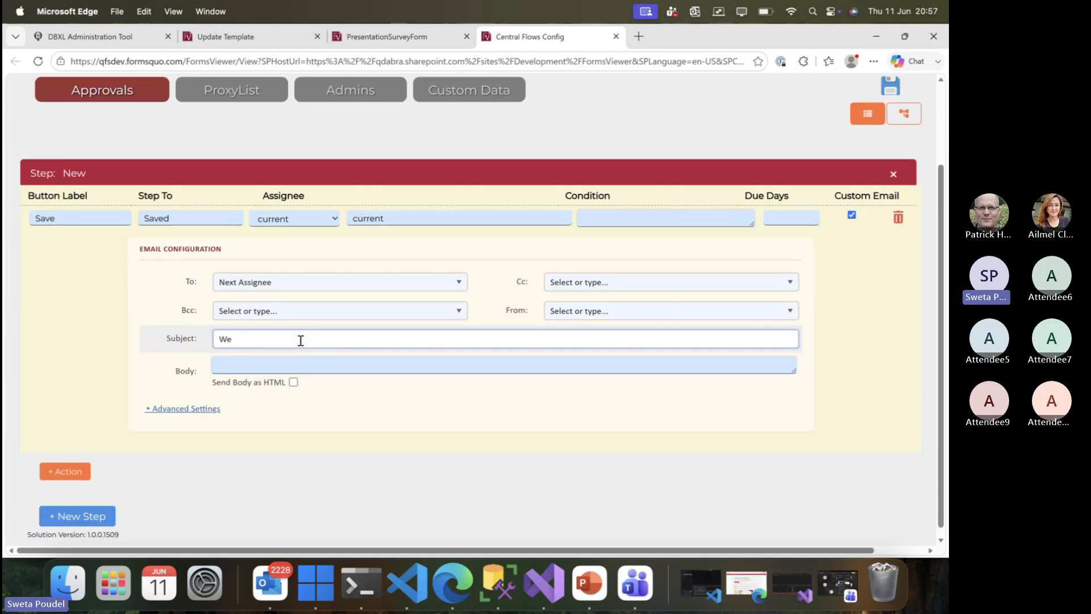
Set subject 'Webinar Form Submit' and a body with the success message and [Tasks_FormUrl] link.
type("Webinar Form Submit")
left_click(298, 364)
type("You")
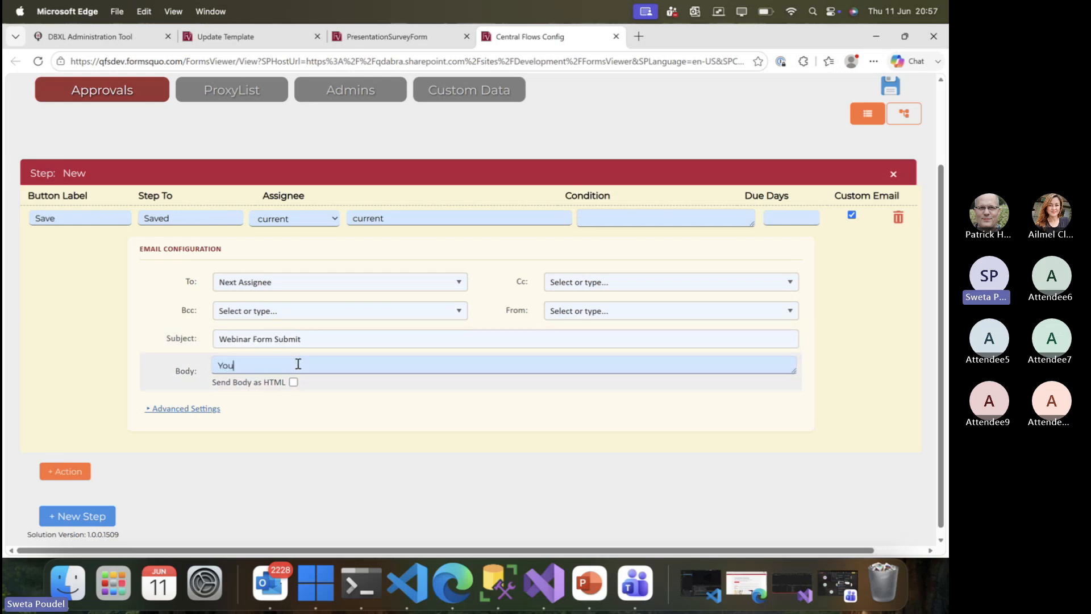
type(" have succe")
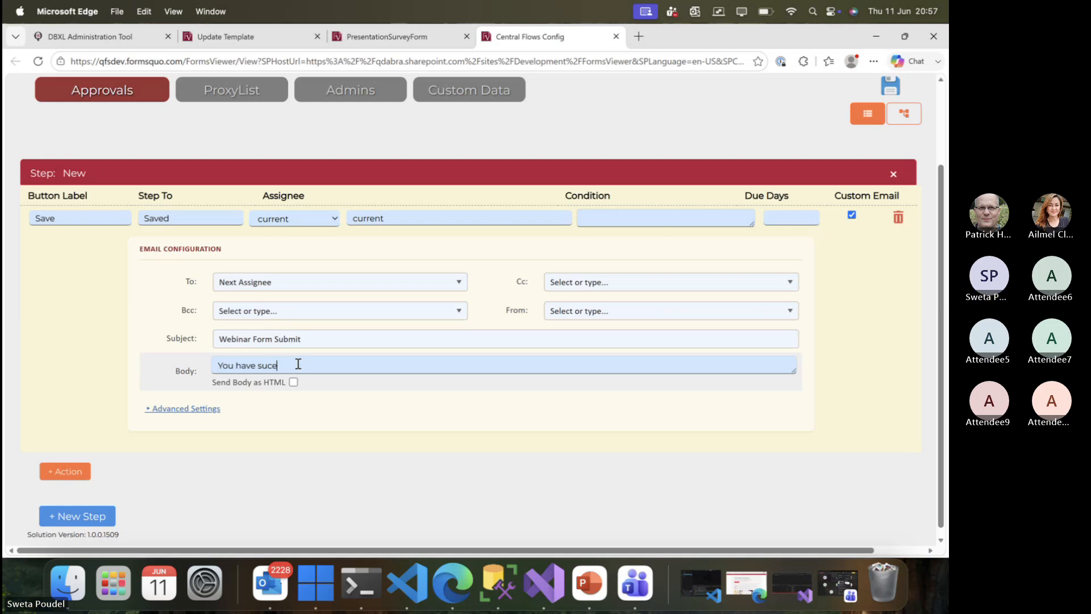
type("ssfully")
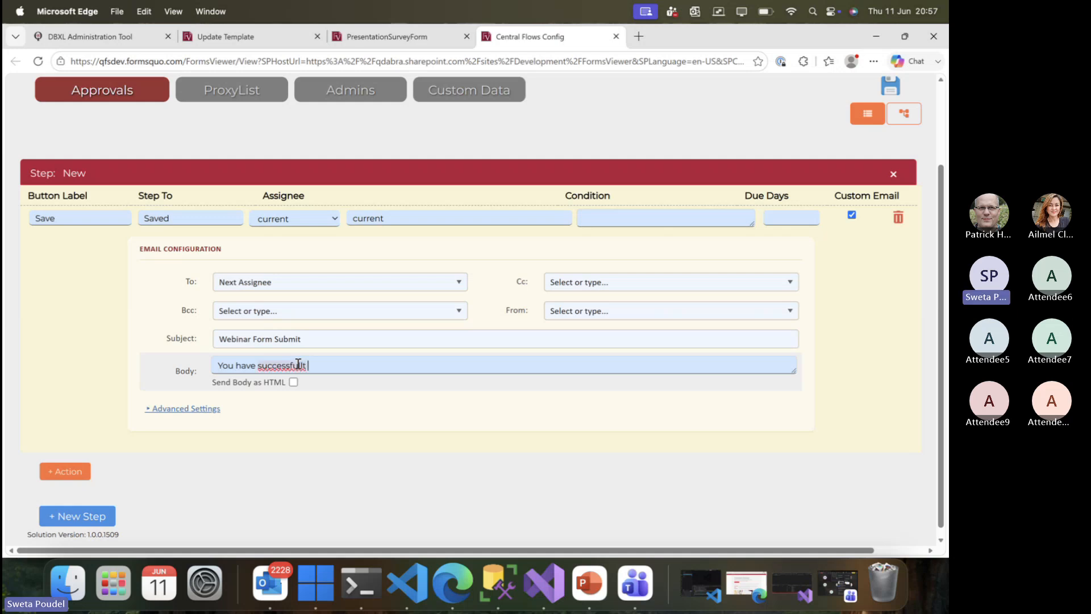
type(" submitted the for")
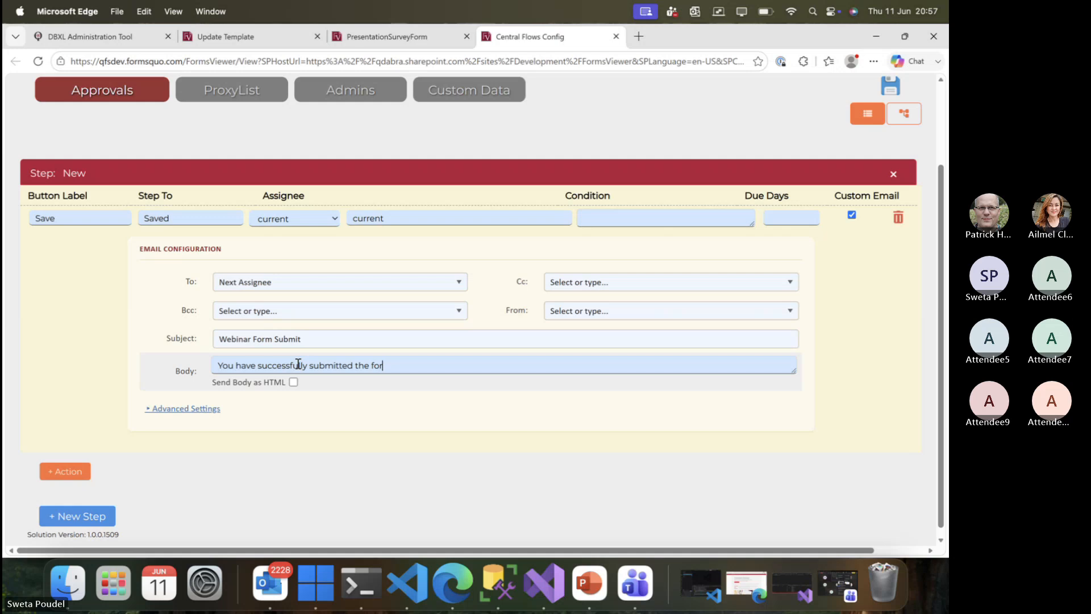
type("m. Here's ")
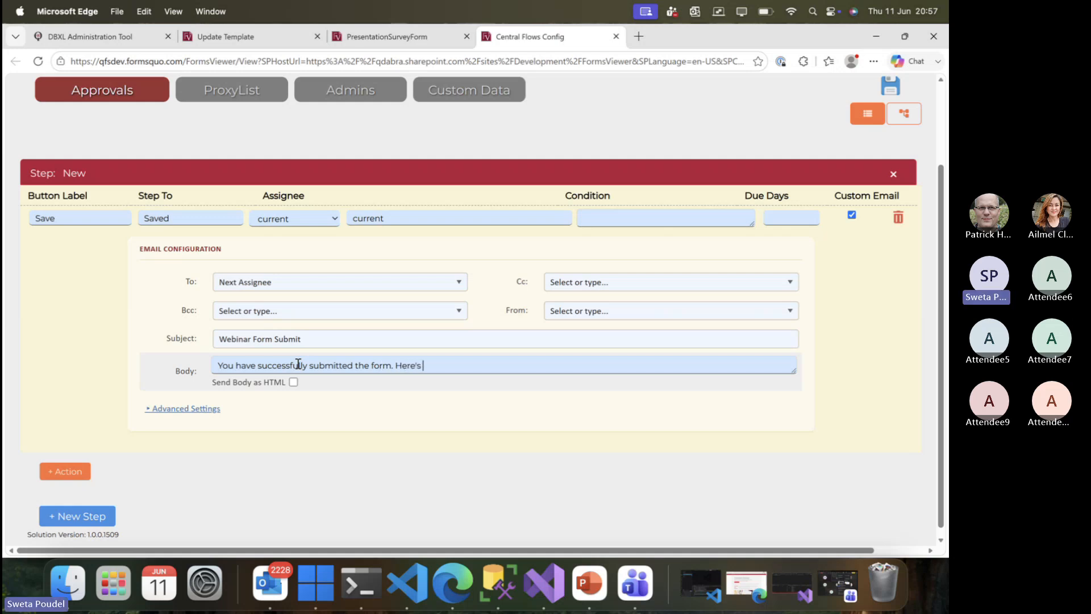
type("the link: [Tasks_")
type("FormUrl}")
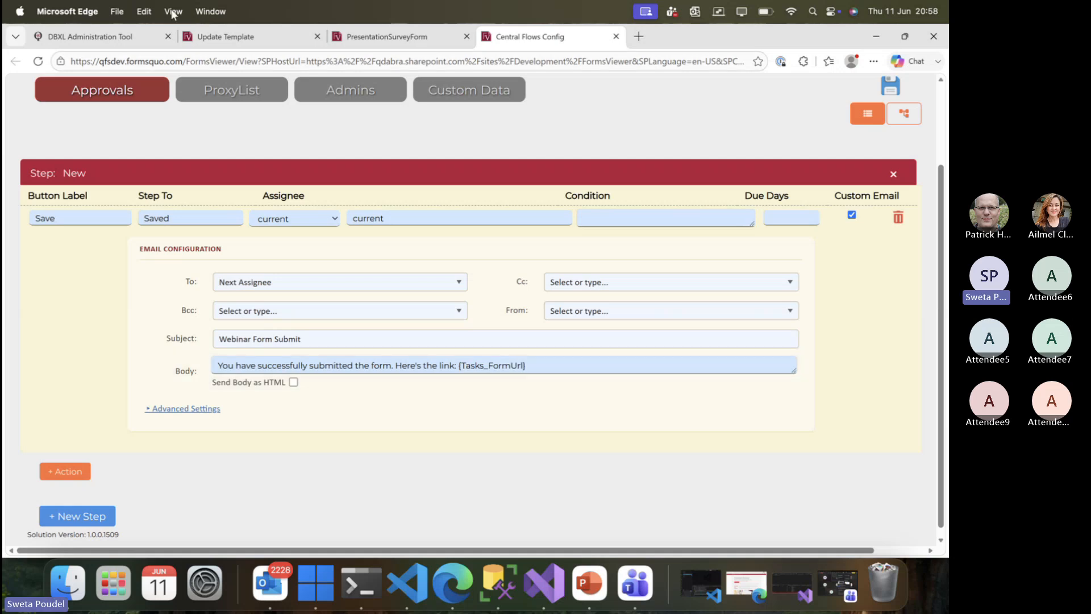
left_click(135, 39)
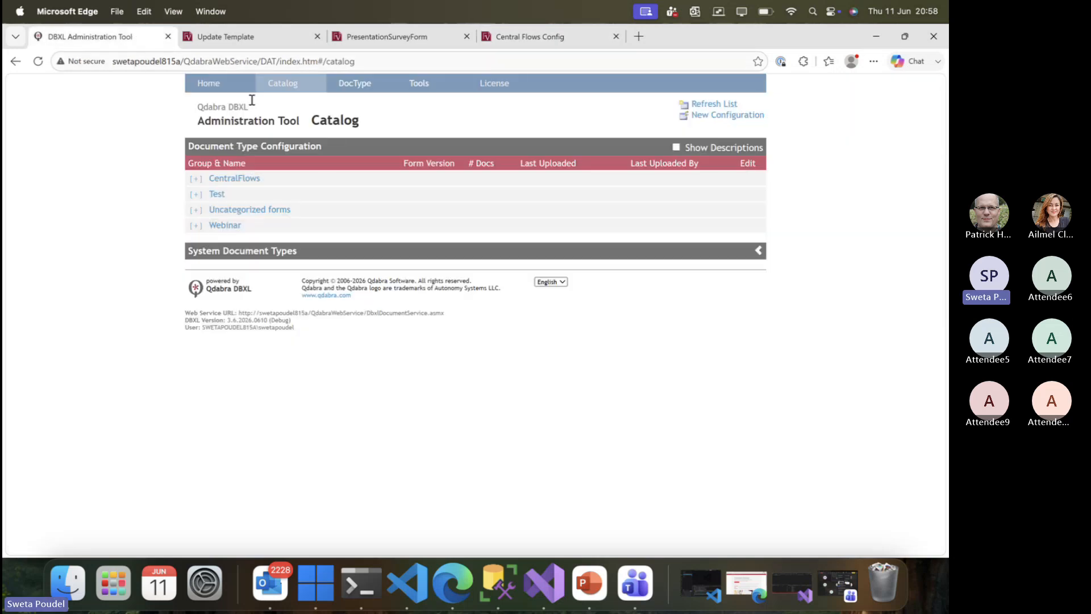
Inspect the CentralFlowsTasks Email mapping's Body XPath and its Tasks_FormUrl field in DBXL.
left_click(250, 179)
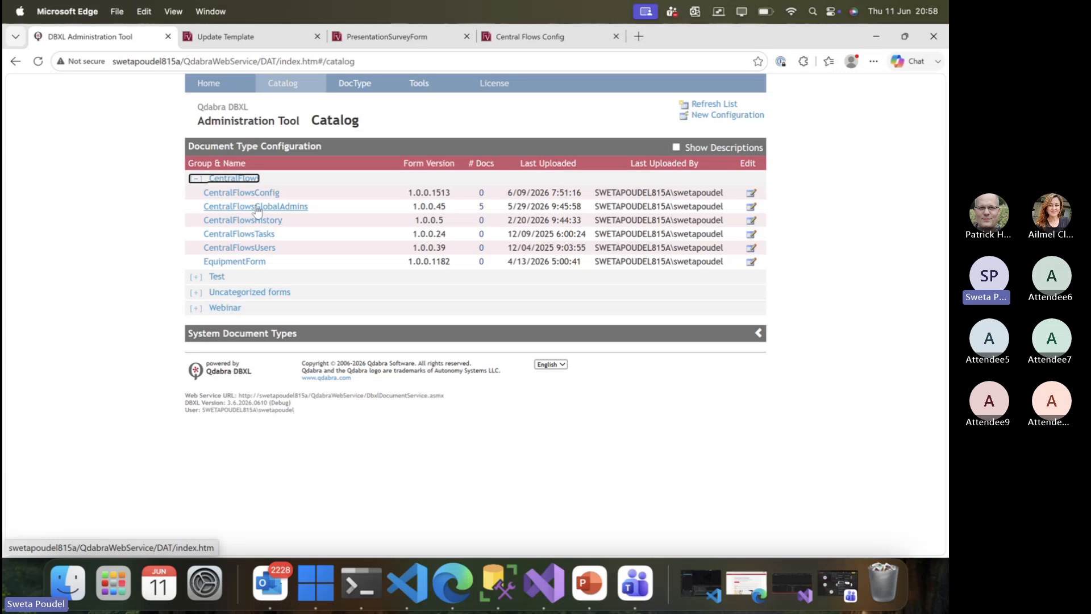
left_click(258, 235)
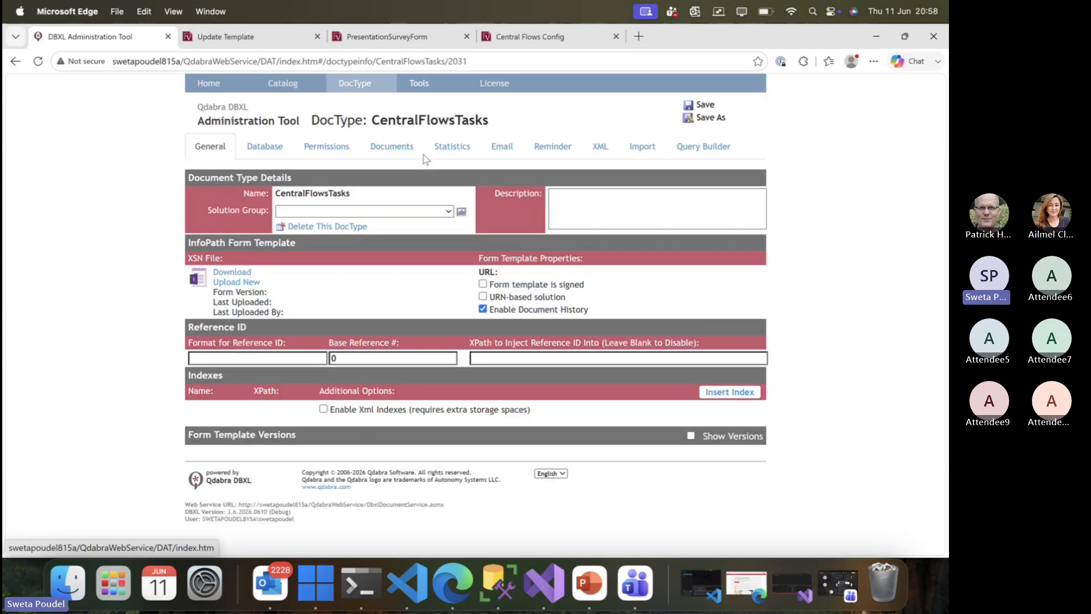
left_click(391, 146)
left_click(594, 145)
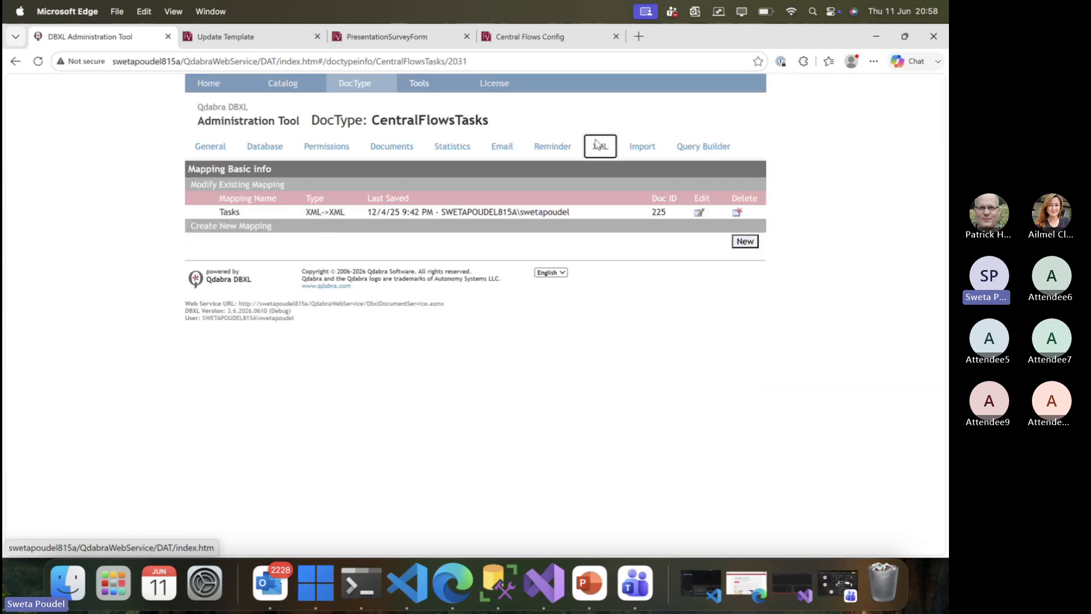
left_click(502, 146)
left_click(699, 213)
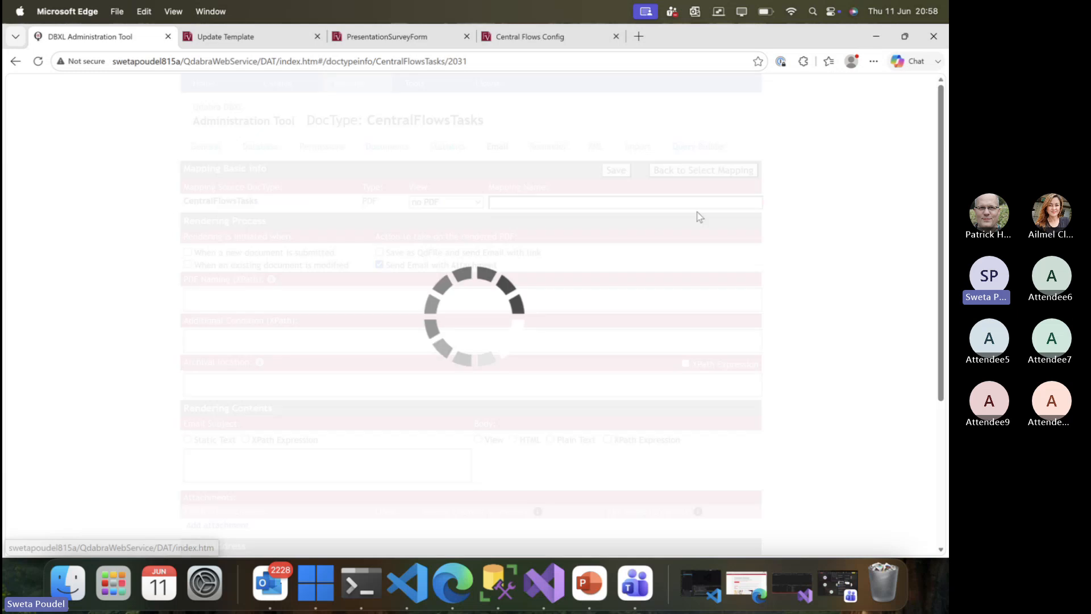
scroll(545, 404, "down", 1)
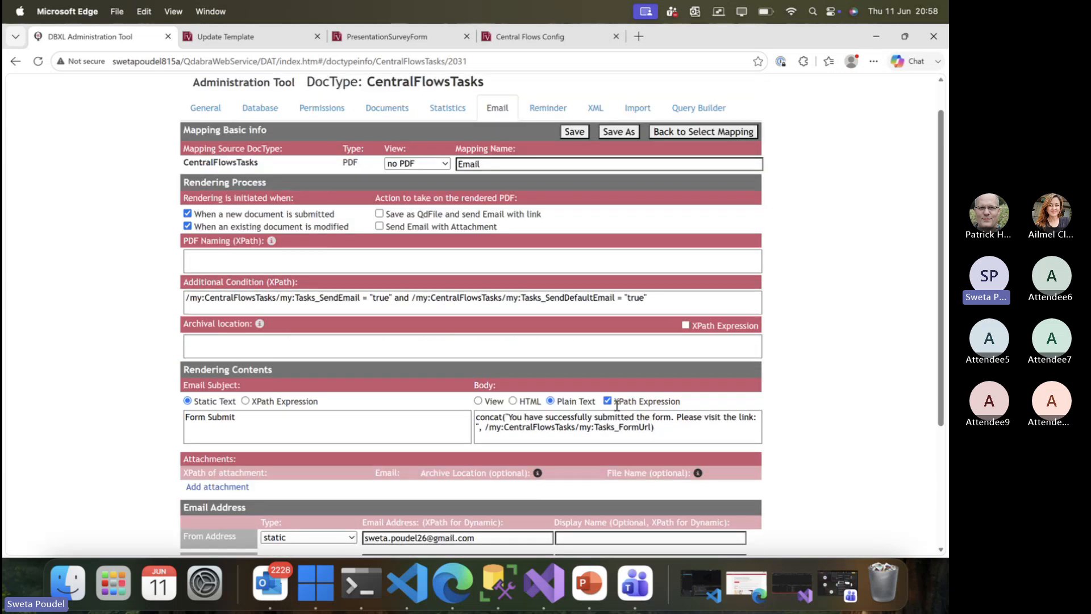
left_click_drag(614, 401, 487, 430)
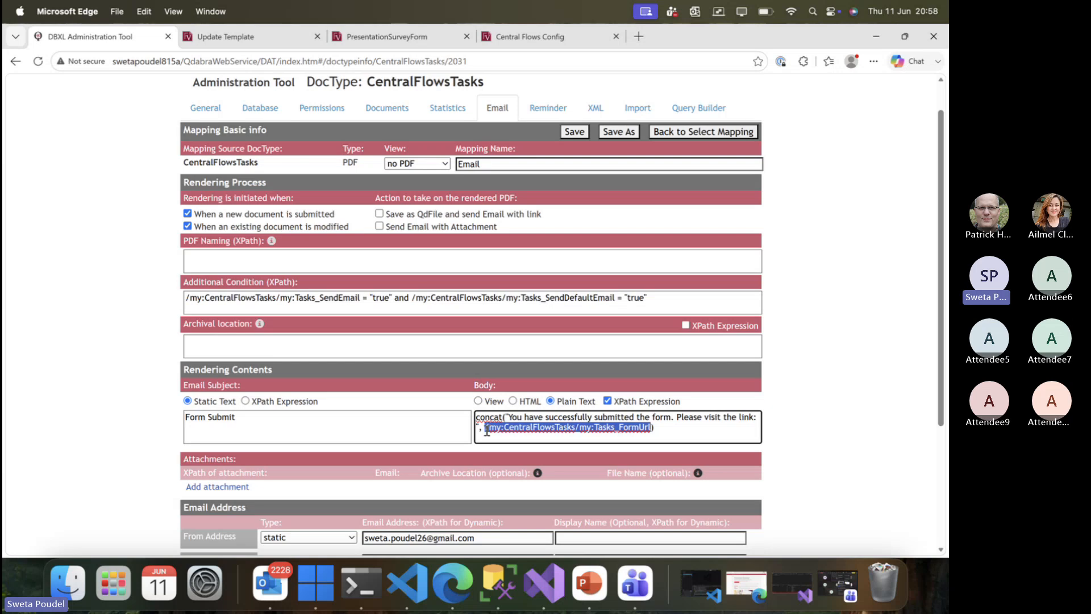
left_click(596, 430)
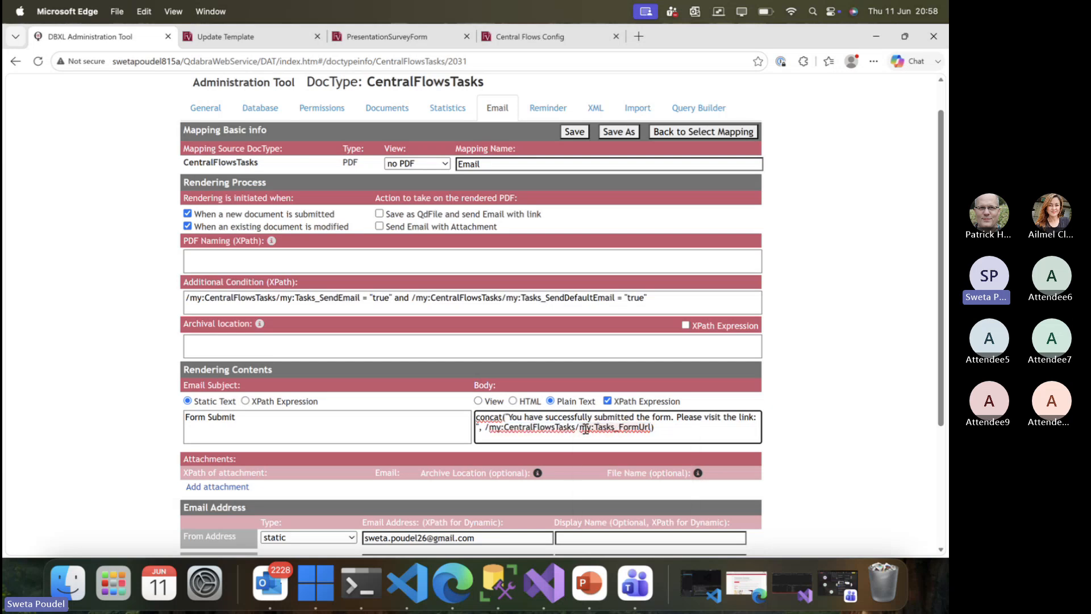
double_click(593, 427)
Start a second email body line with 'This' in the Central Flows configuration.
left_click(504, 40)
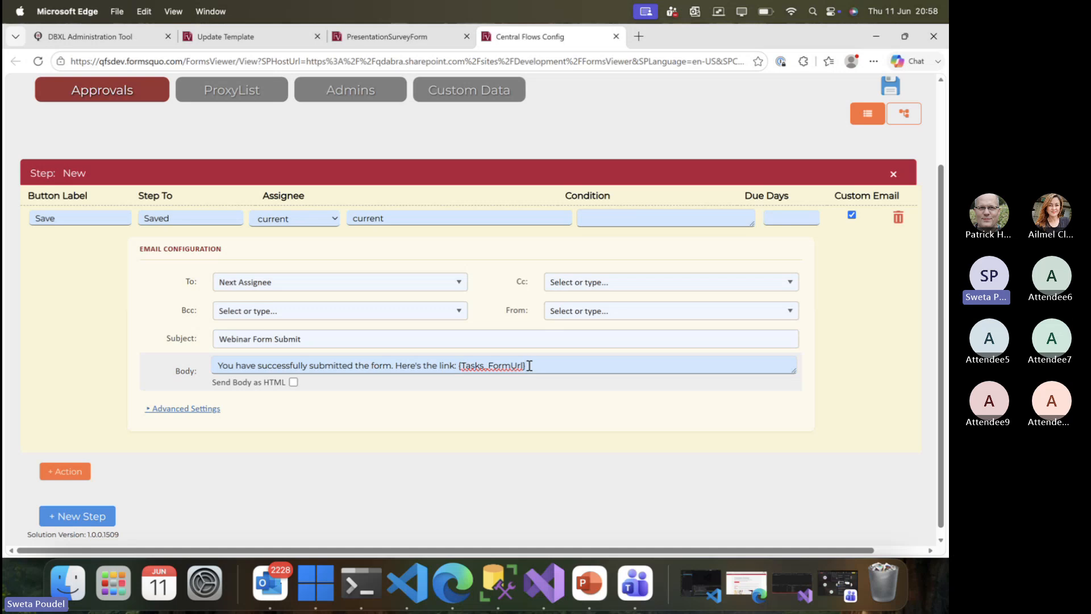
key("Return")
type("Thi")
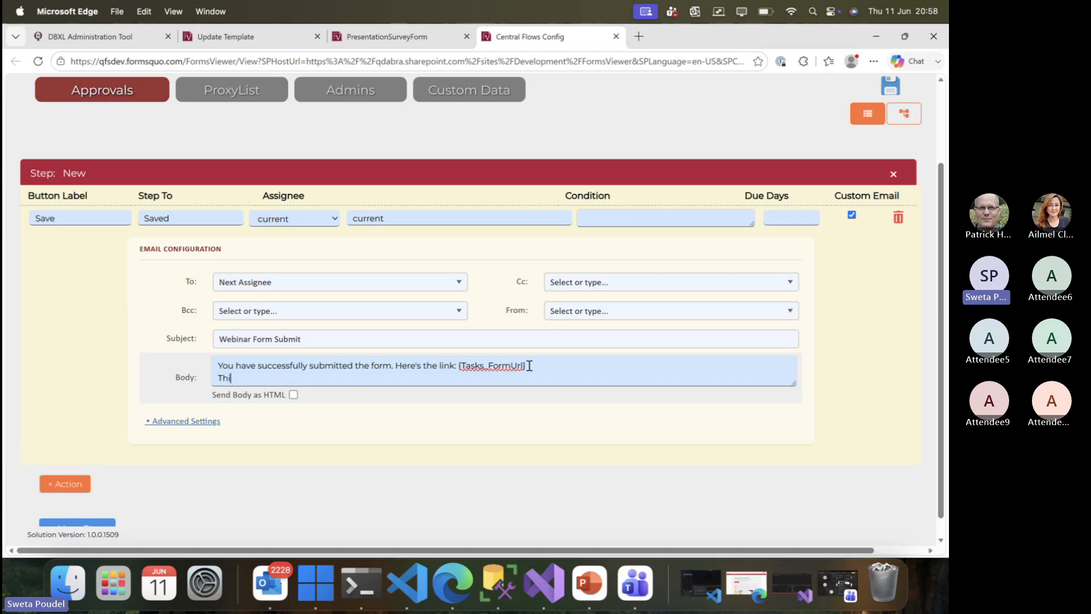
type("s")
left_click(386, 36)
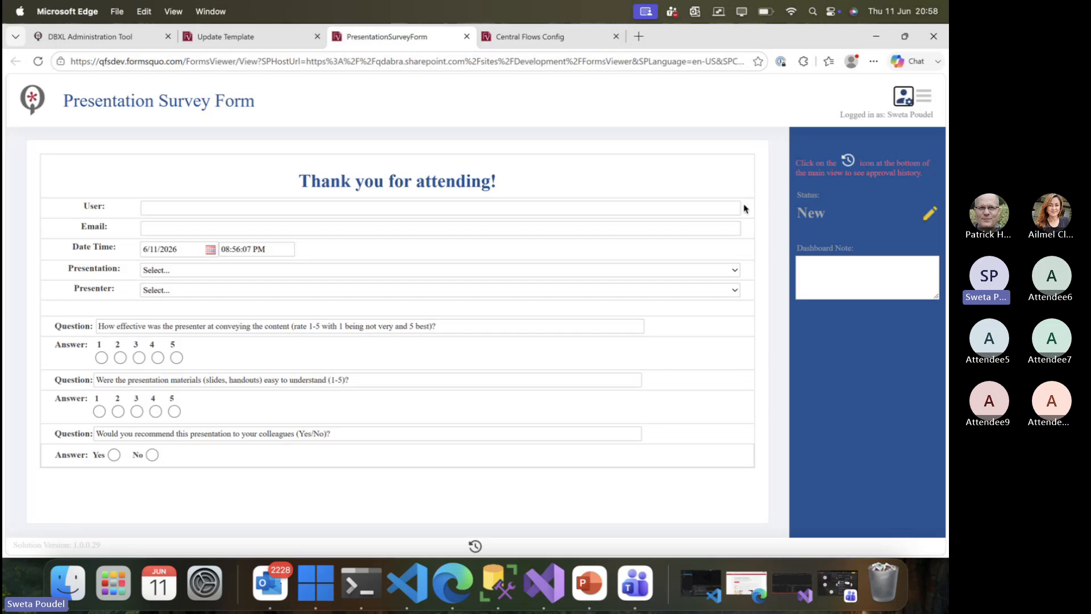
left_click(556, 36)
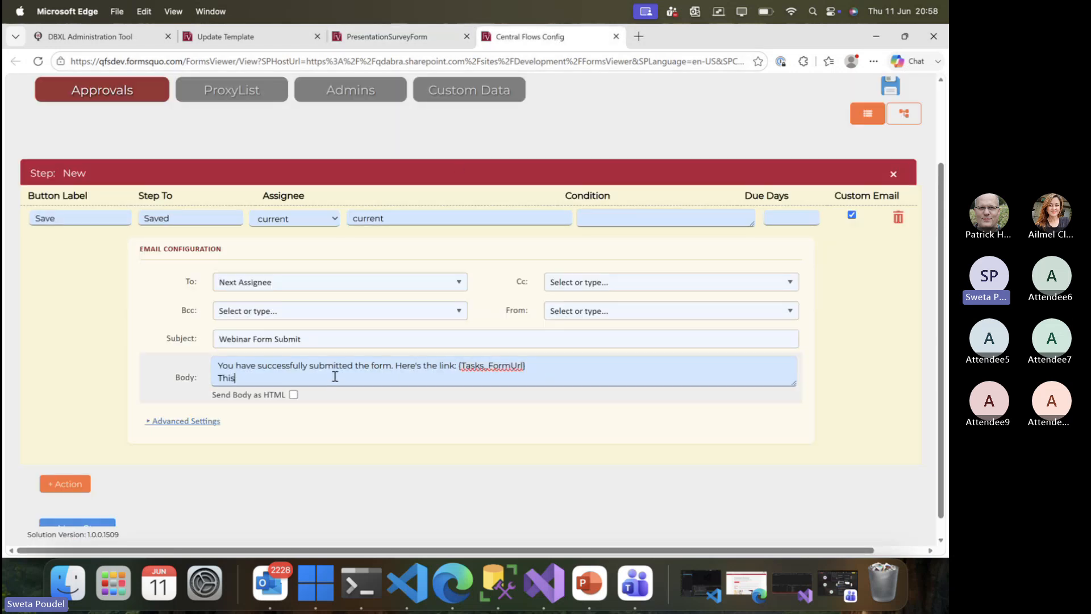
Complete the body line 'This is the dashboard note: {Tasks_Comment}' and keep it as plain text.
type("is the dashboard note")
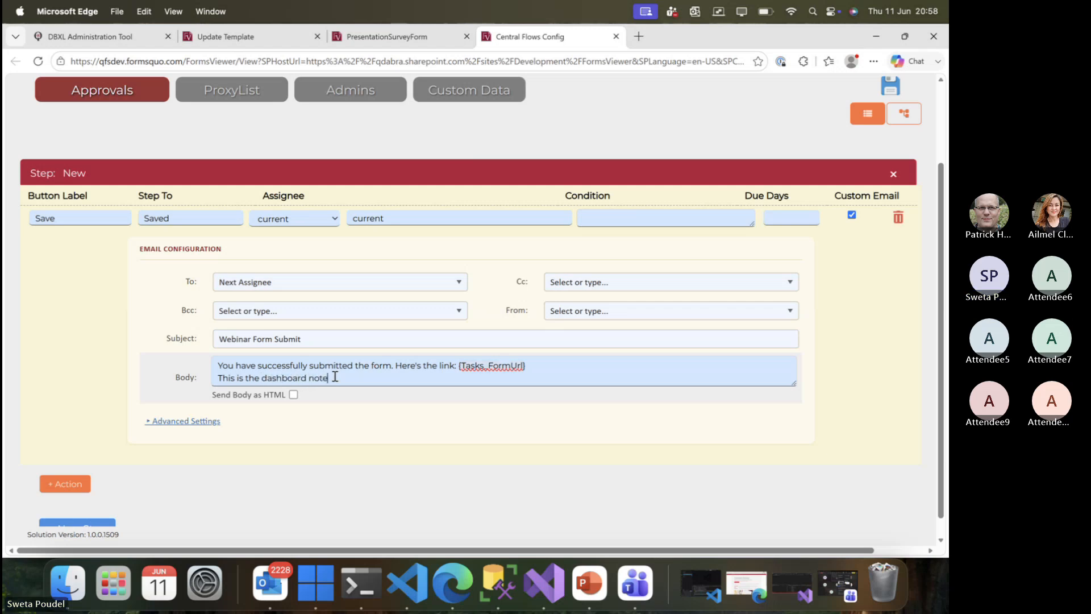
type(": {Tasks")
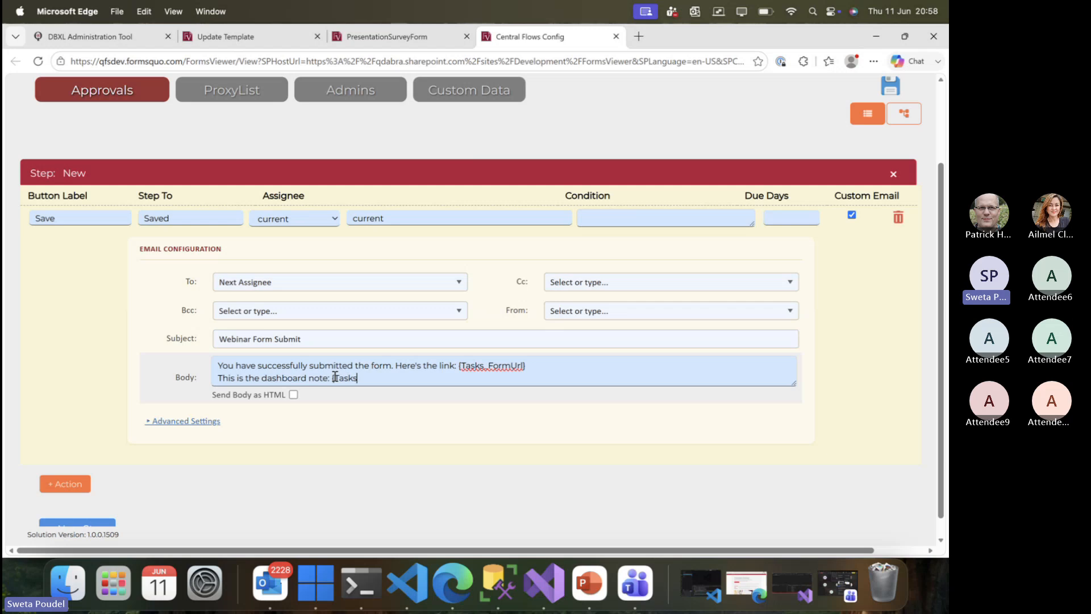
type("_Comment}")
left_click_drag(412, 376, 219, 367)
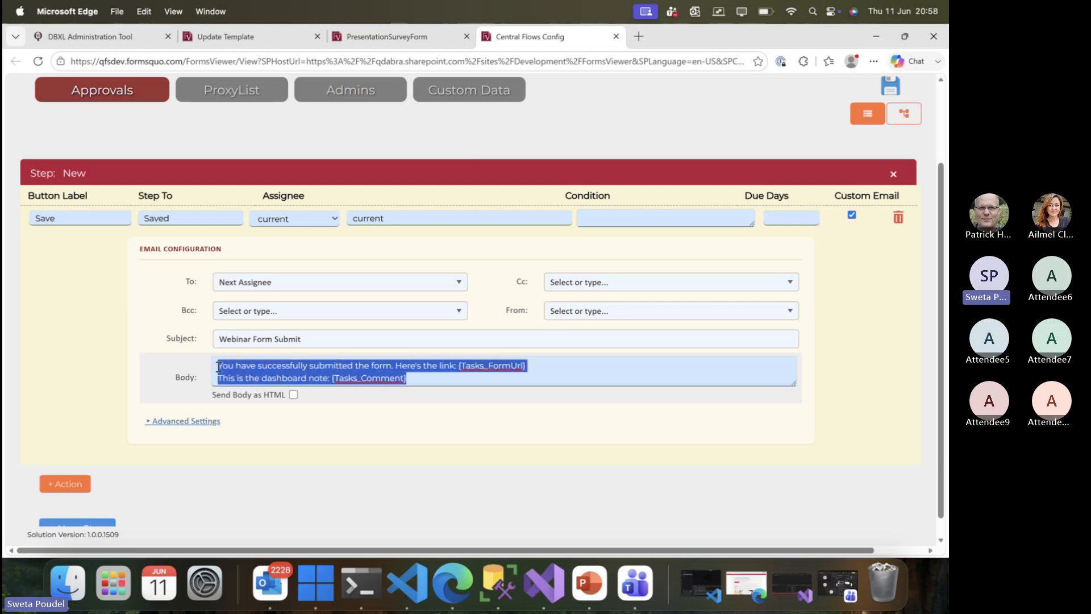
left_click(148, 383)
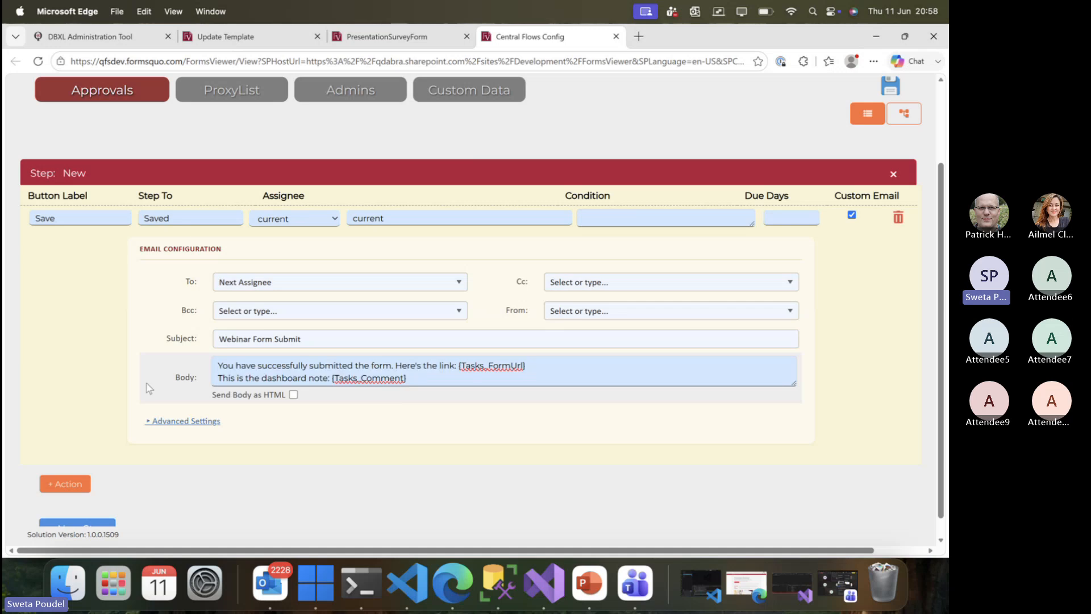
left_click(293, 395)
left_click(189, 421)
Enable Attach as PDF and set the PDF File Name to Webinar.
scroll(191, 427, "down", 2)
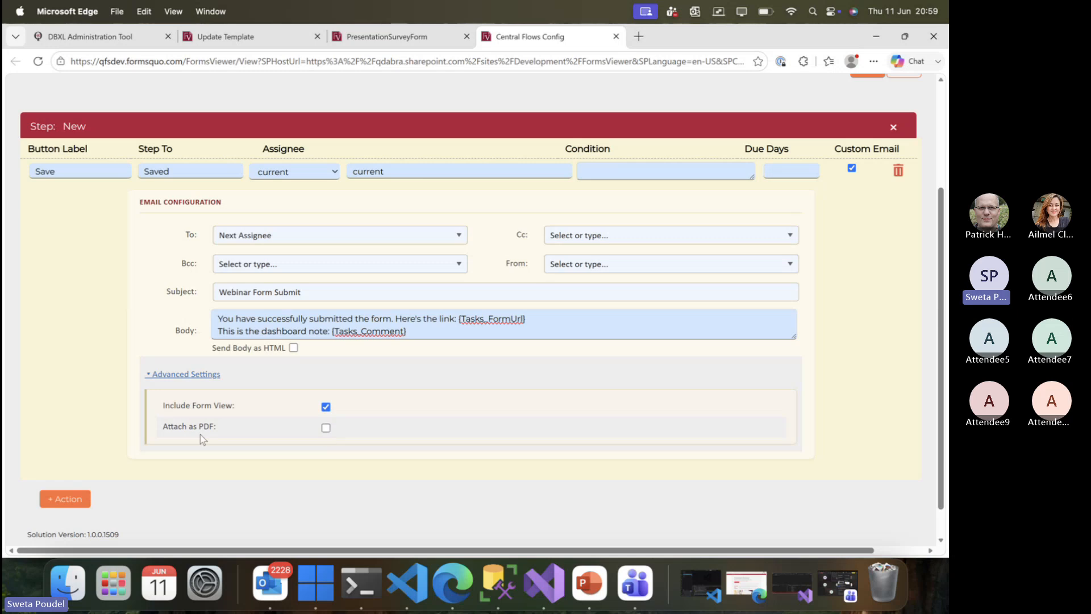
left_click(326, 428)
scroll(291, 432, "down", 2)
left_click_drag(173, 408, 235, 410)
left_click(212, 433)
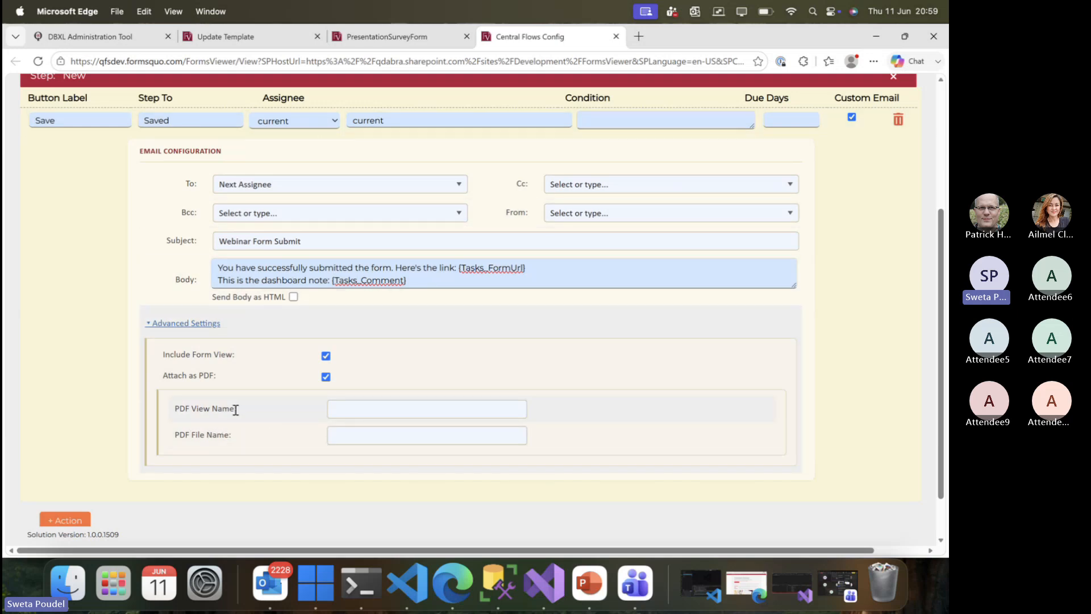
left_click(344, 411)
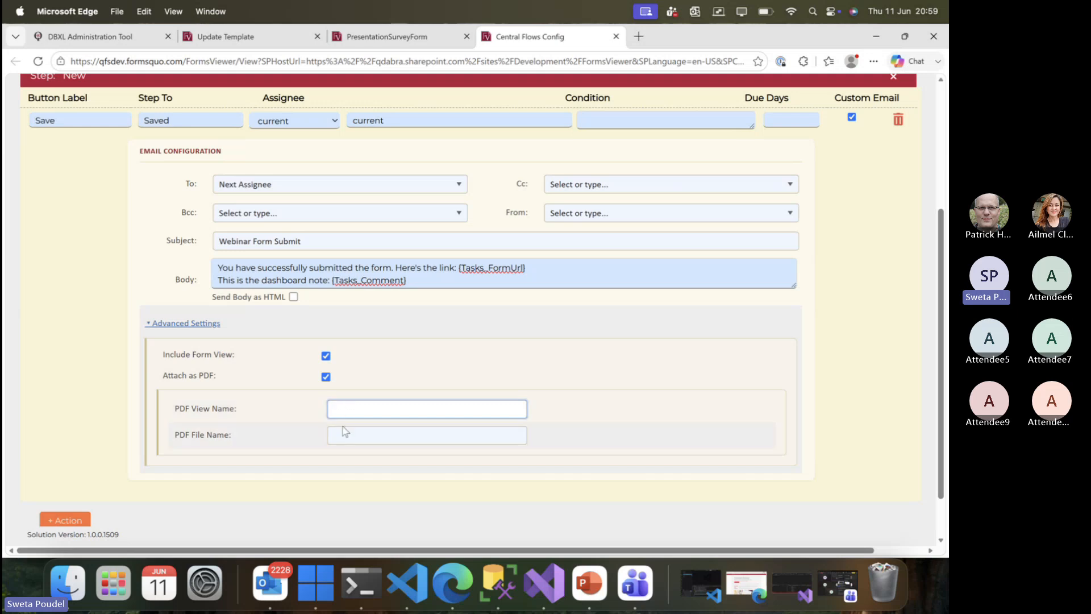
left_click(343, 434)
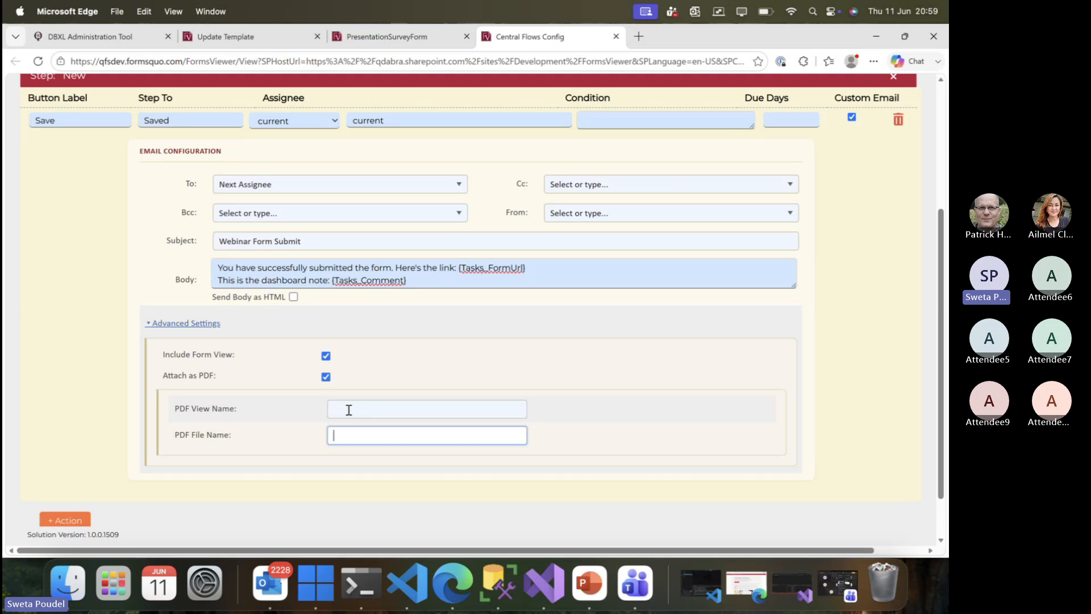
left_click(348, 410)
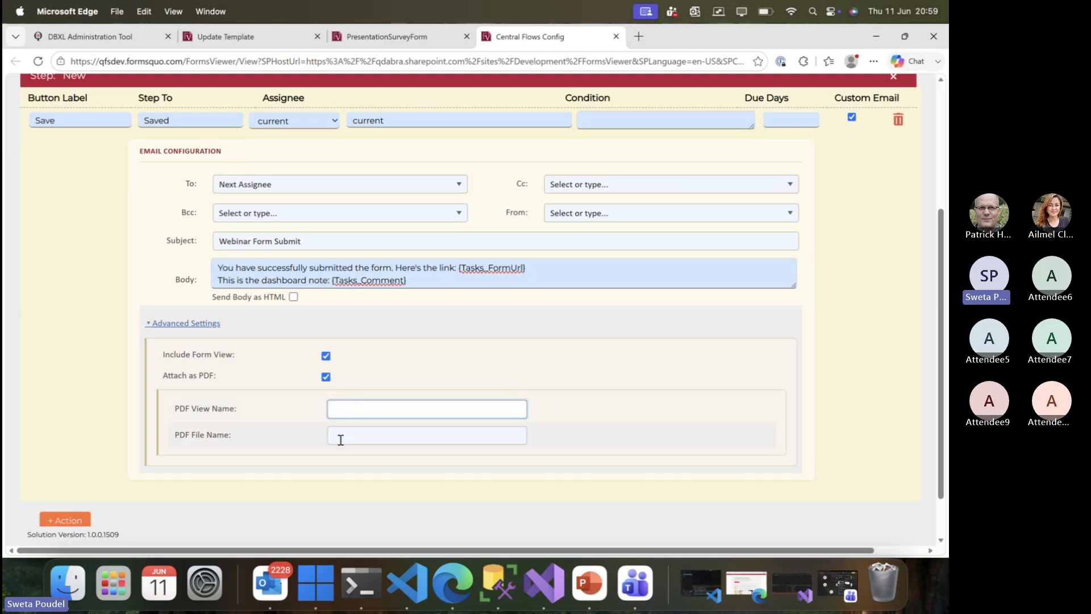
left_click(341, 438)
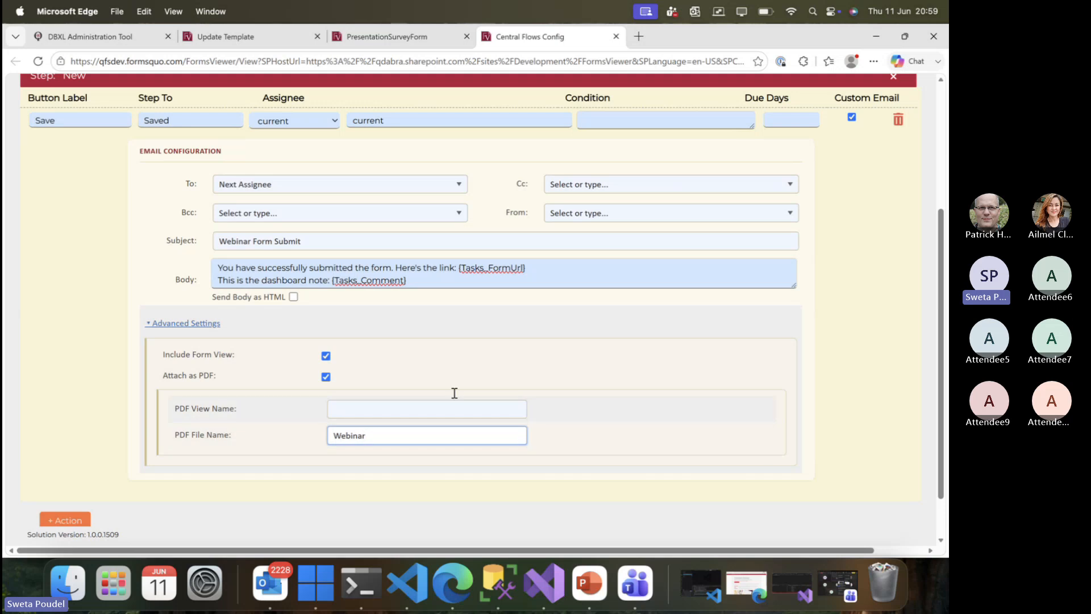
scroll(104, 473, "down", 2)
left_click(67, 463)
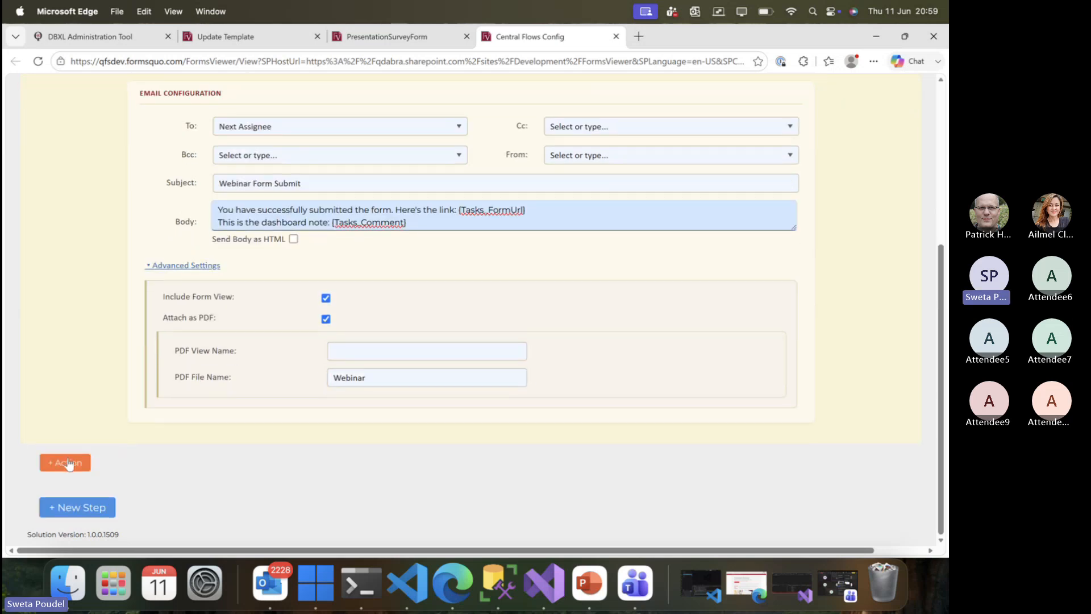
Set the new action to Submit → Submitted, assigned to current.
left_click(68, 458)
type("Submi")
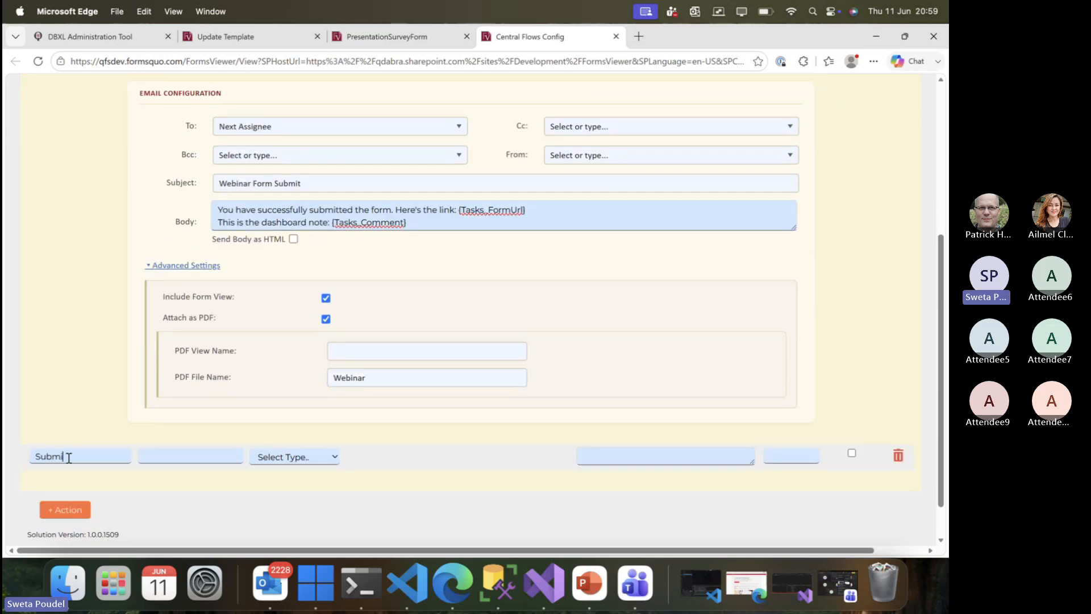
type("Submitted")
left_click(291, 462)
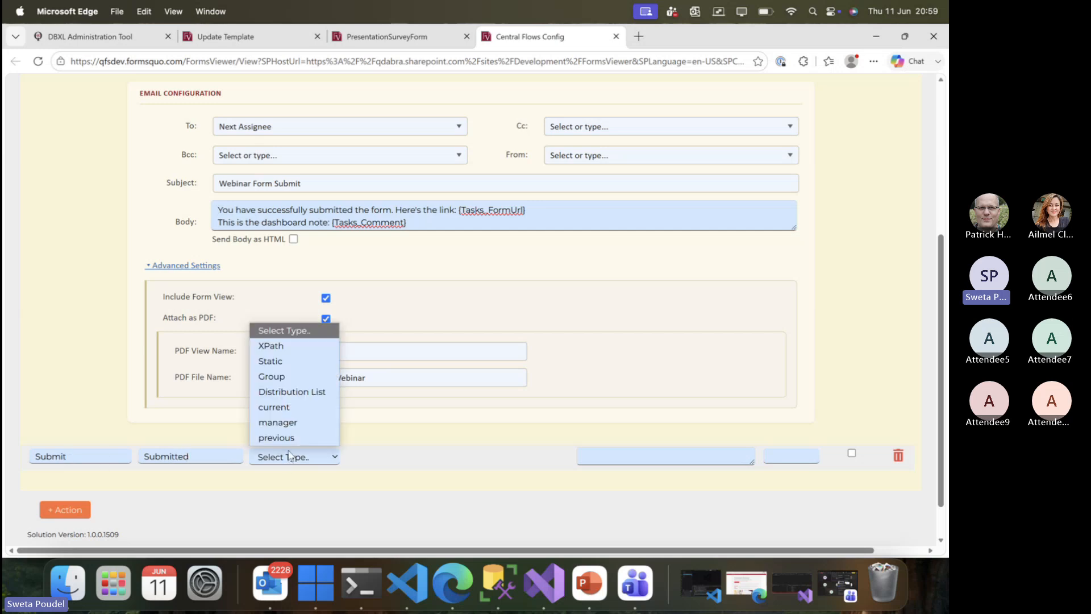
left_click(286, 408)
scroll(147, 491, "down", 2)
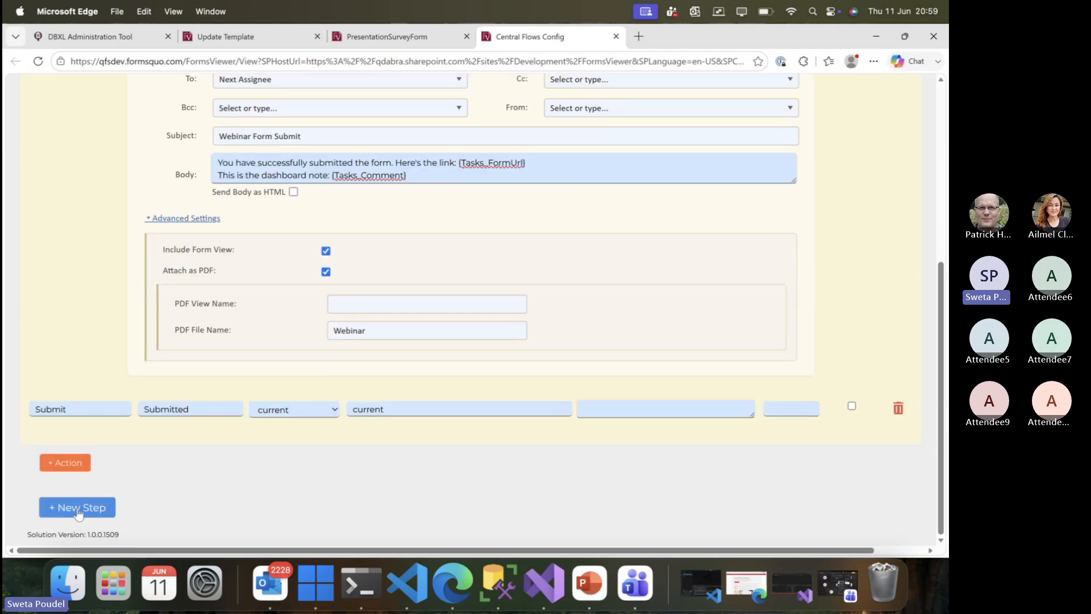
Add a Saved step with an Approve action assigned to current.
left_click(79, 508)
scroll(79, 500, "down", 2)
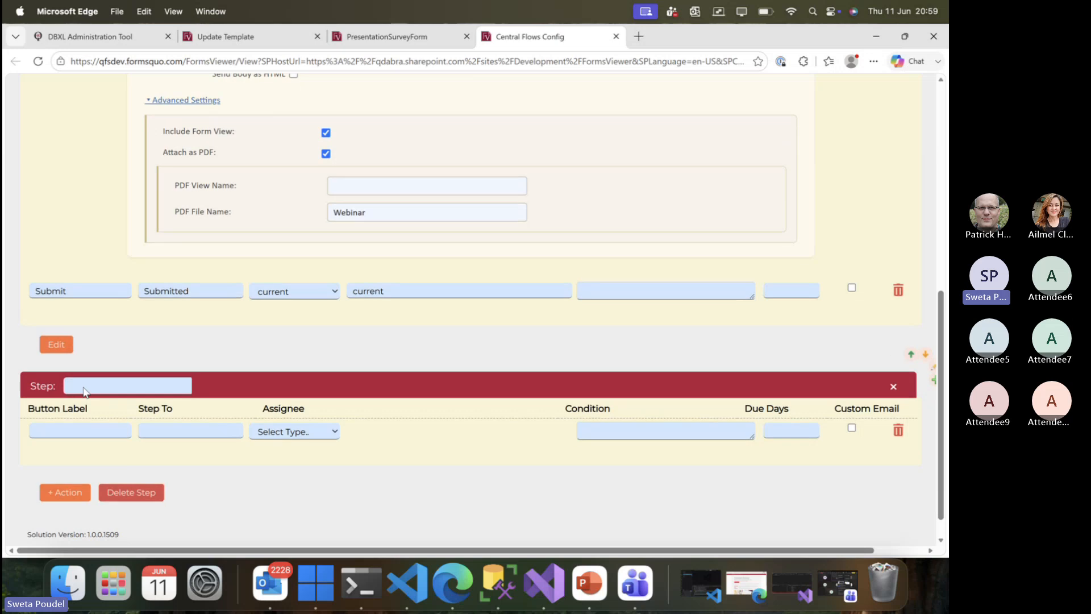
left_click(84, 389)
type("Saved")
scroll(154, 367, "up", 2)
scroll(155, 373, "down", 2)
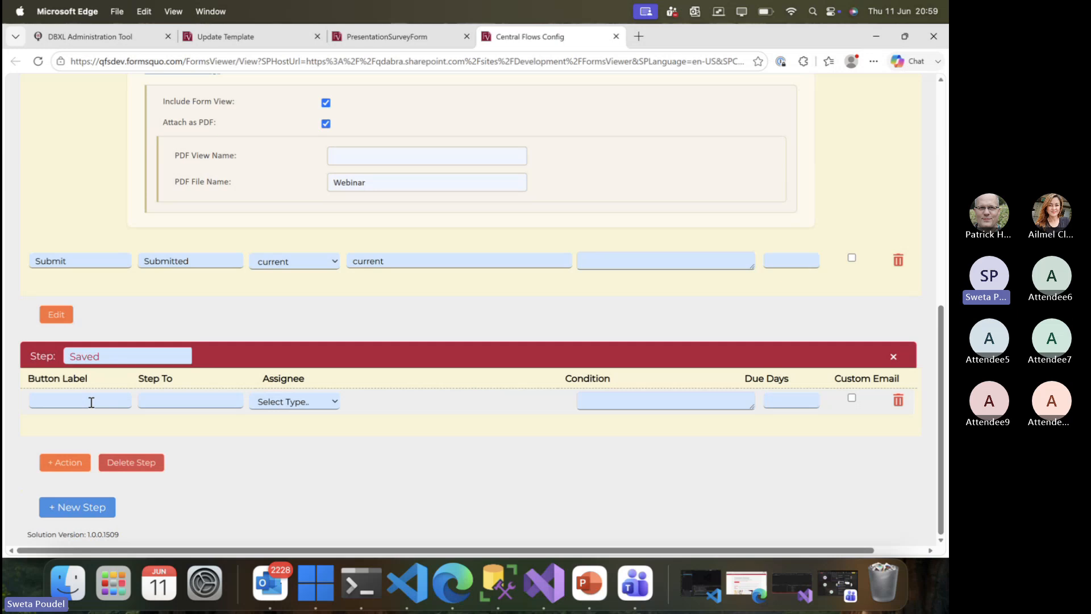
left_click(91, 402)
type("Approve")
left_click(171, 401)
type("Apr")
left_click(281, 402)
left_click(284, 497)
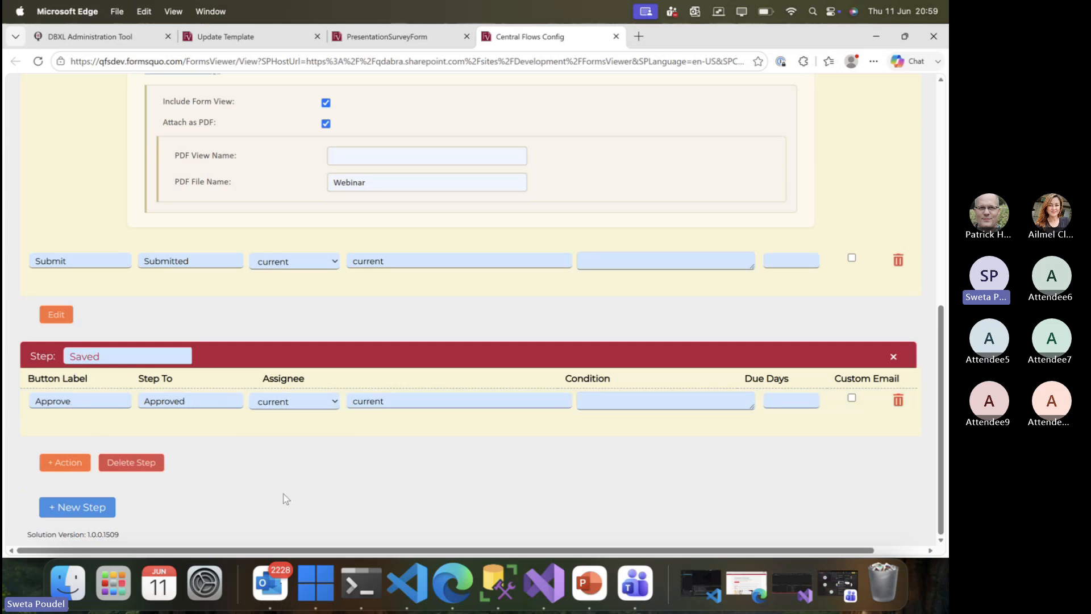
Add a Reject action to the Saved step, assigned to current, and save the workflow.
left_click(64, 464)
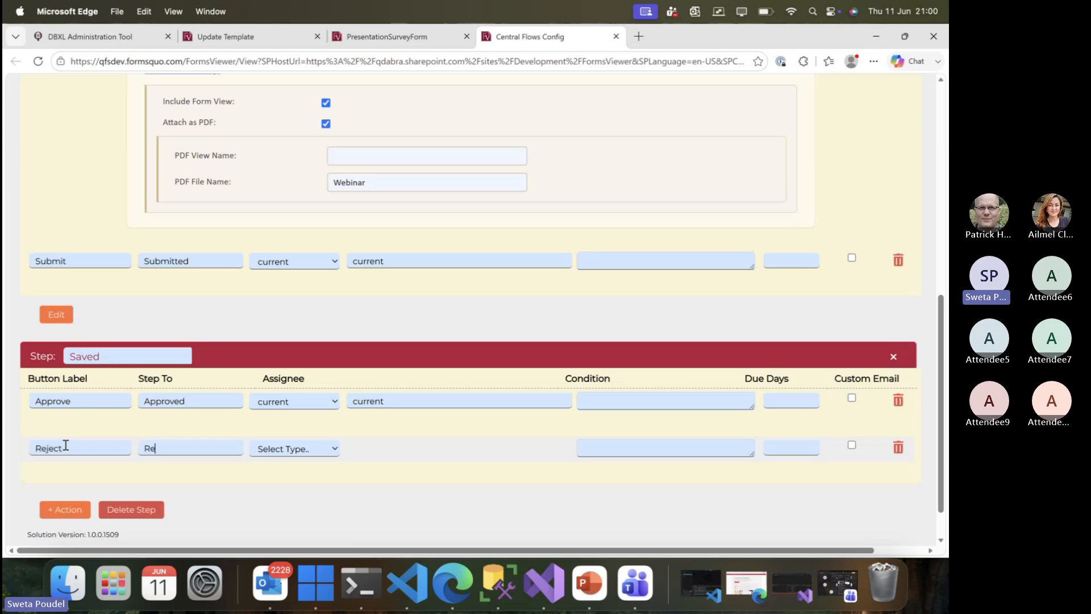
left_click(268, 453)
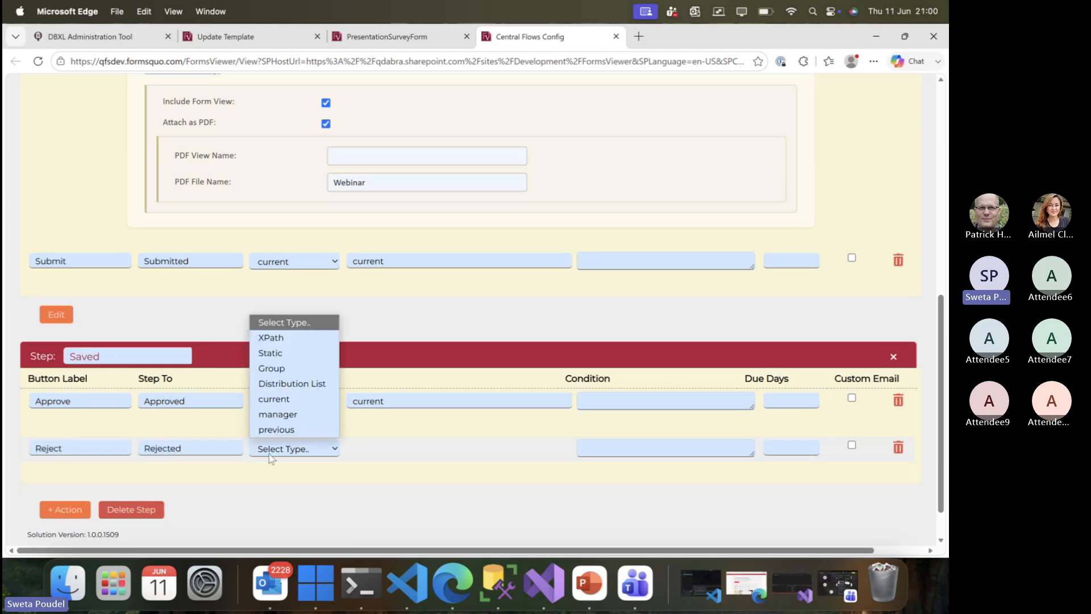
left_click(275, 406)
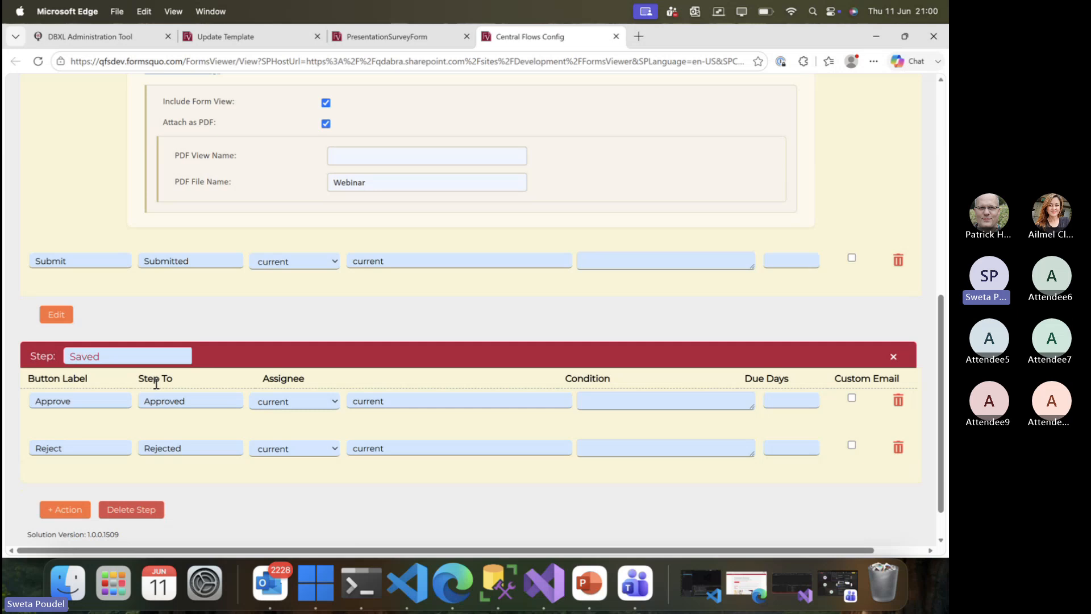
scroll(153, 382, "up", 10)
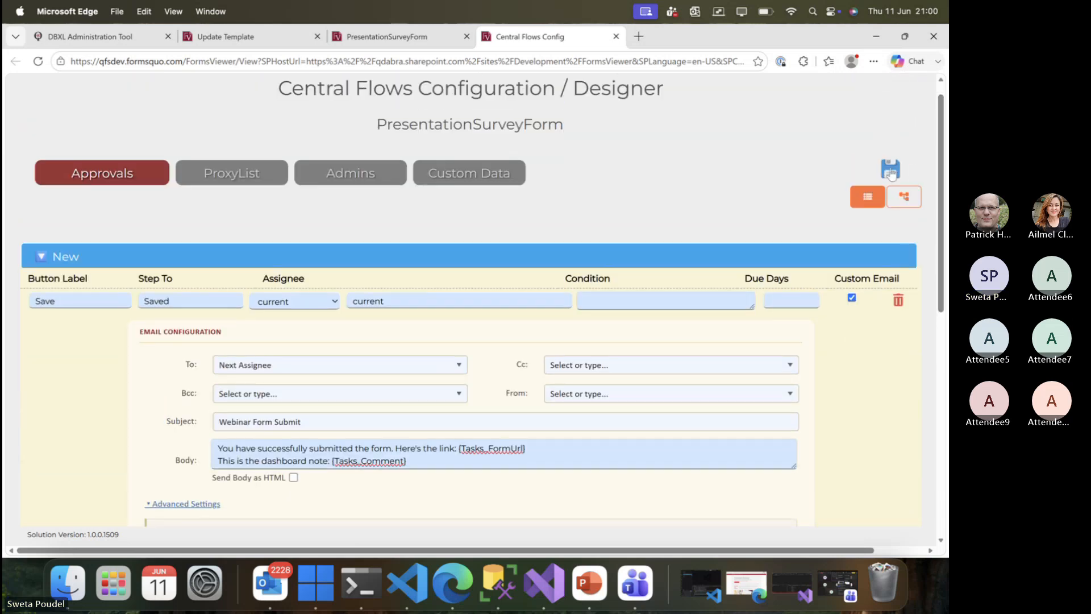
left_click(891, 171)
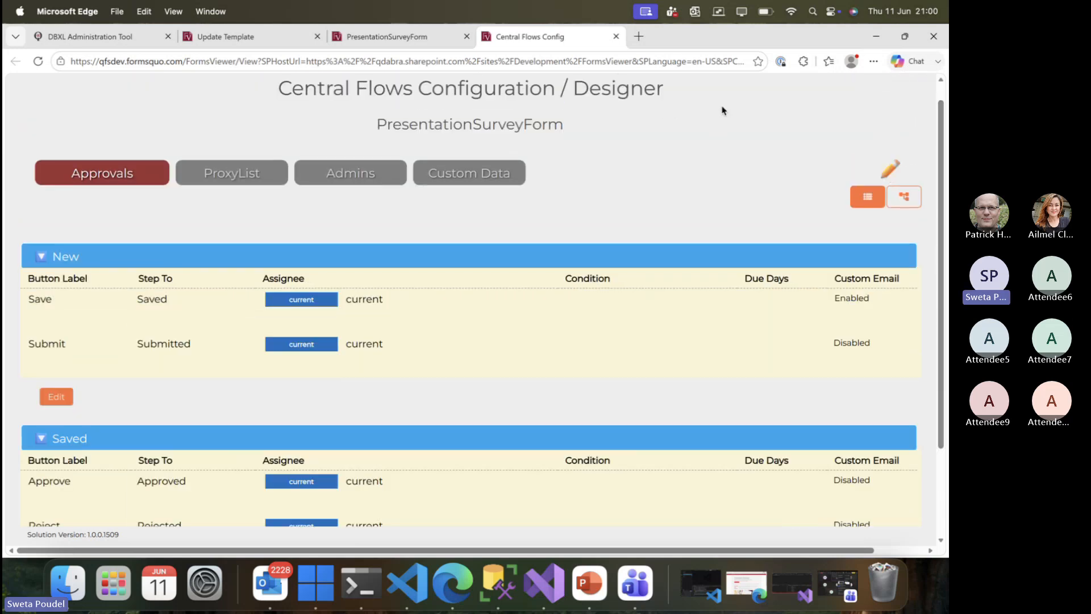
left_click(373, 39)
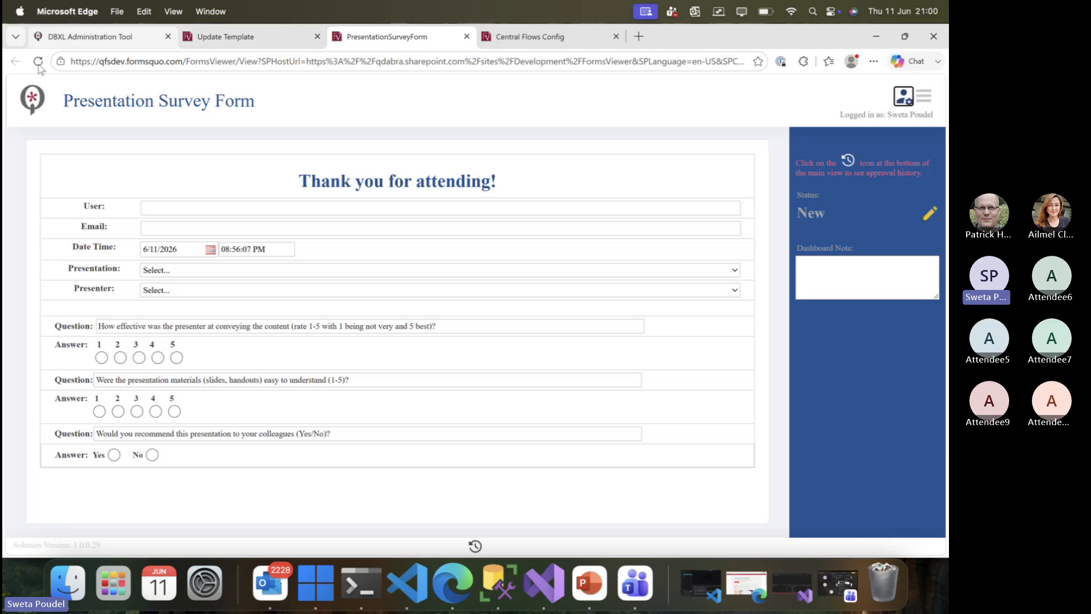
Reload the survey form and fill in the user's name and e-mail address.
left_click(38, 63)
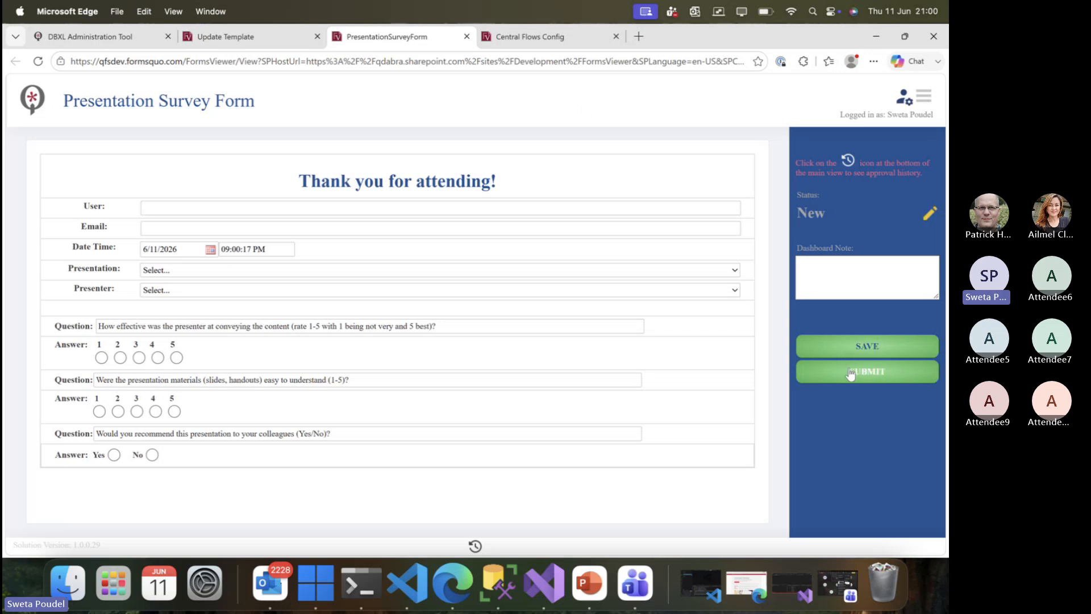
left_click(307, 210)
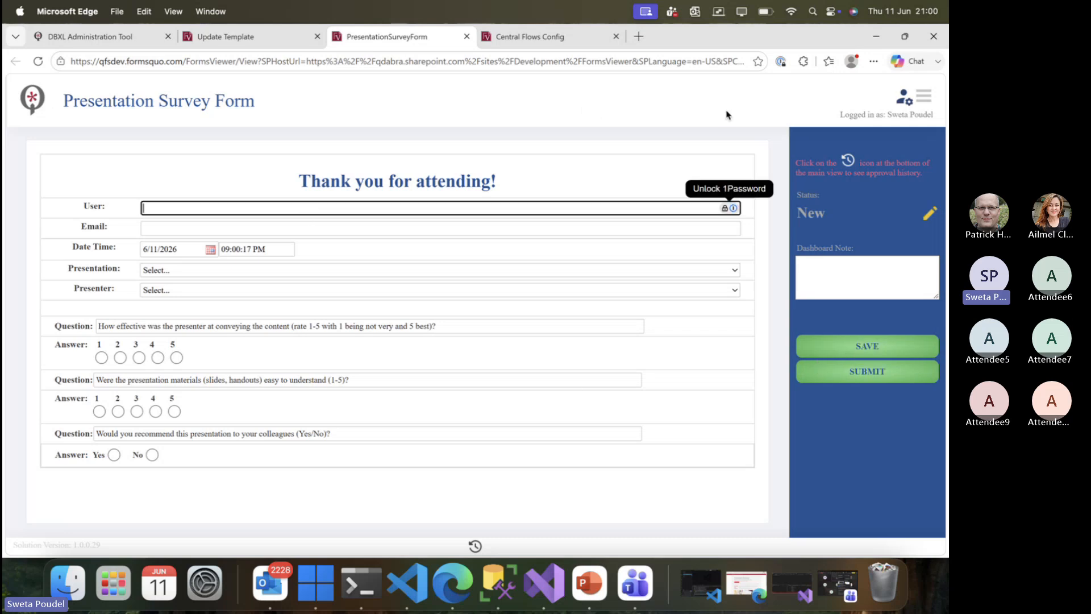
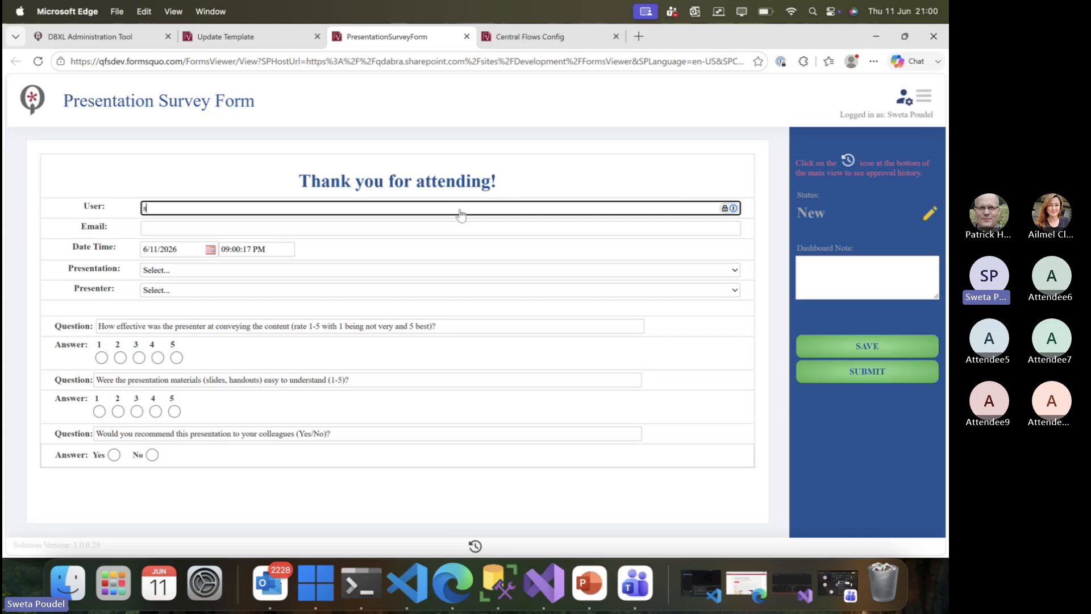
left_click(412, 232)
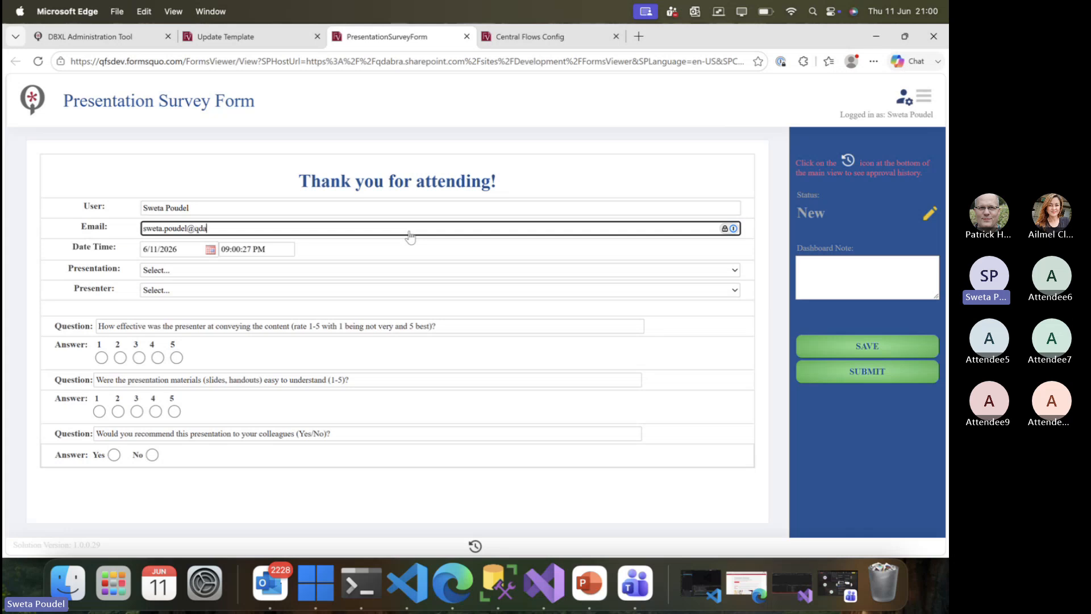
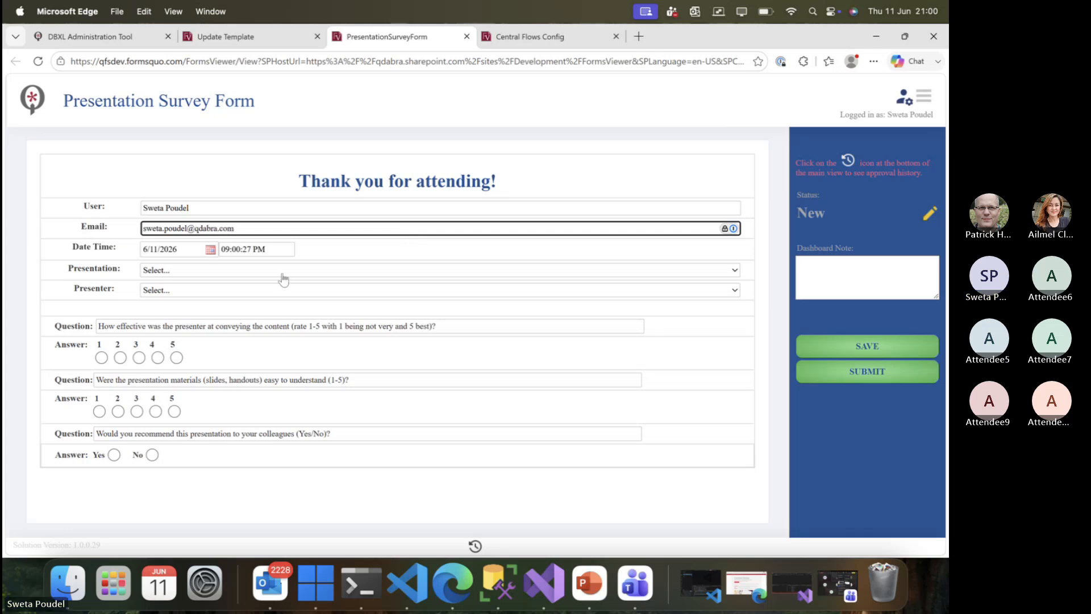
Choose FormsViewer Training, ratings 2 and 1, Yes, note 'Saving Webinar Form...', and save the survey.
left_click(221, 270)
left_click(220, 302)
left_click(220, 290)
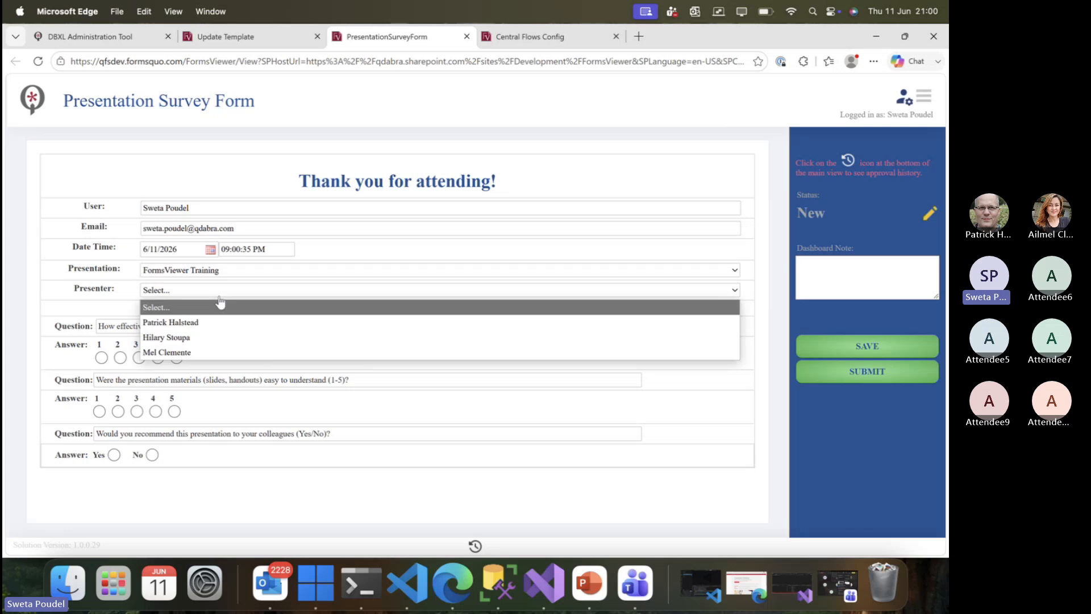
left_click(220, 322)
left_click(120, 357)
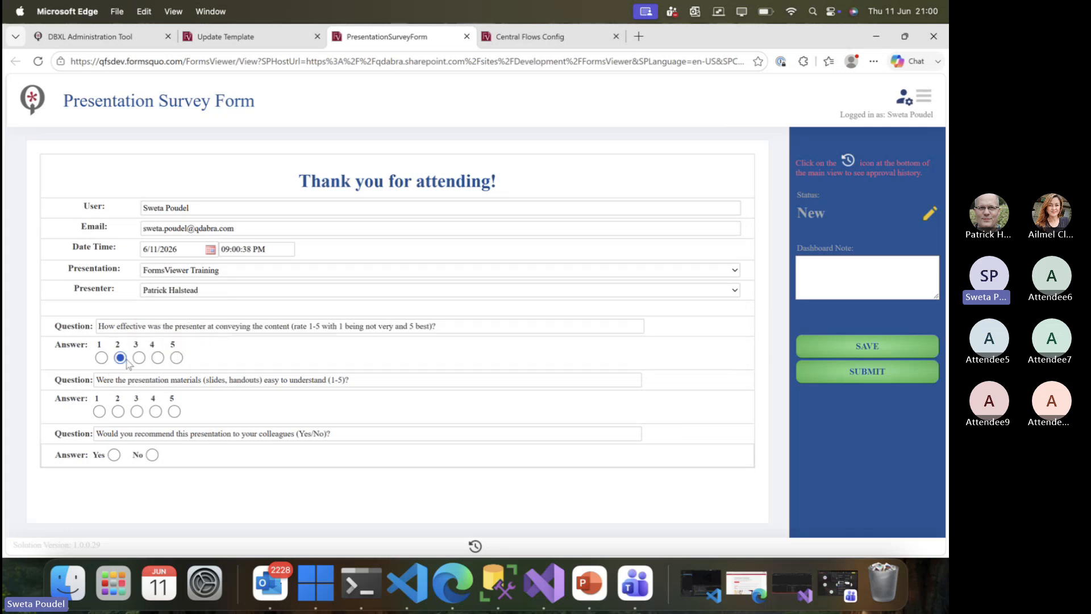
left_click(100, 410)
left_click(115, 454)
left_click(835, 273)
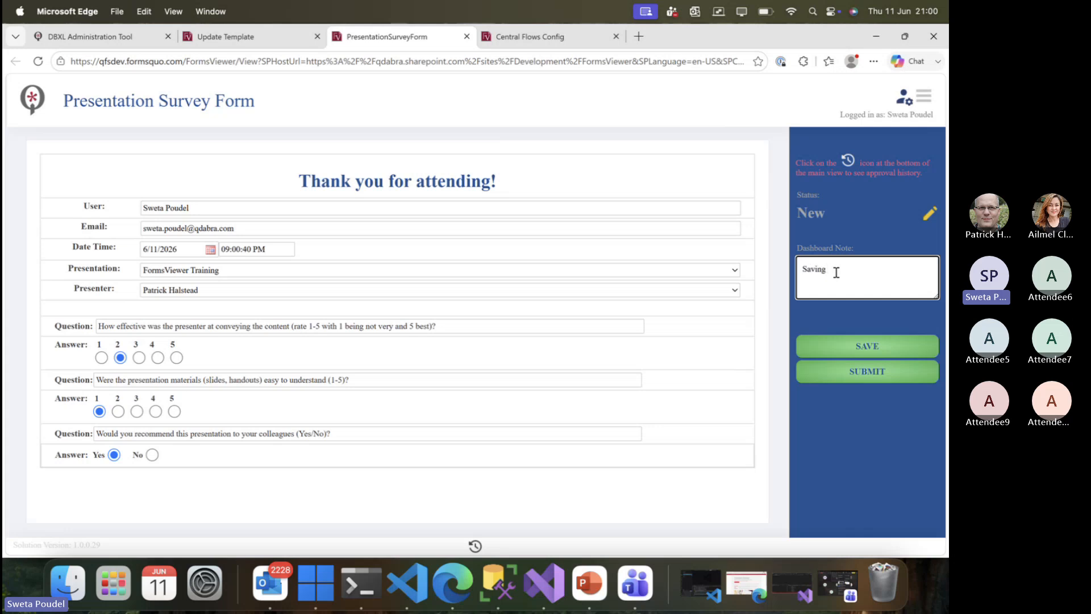
type("Saving Webinar Form...")
left_click(883, 348)
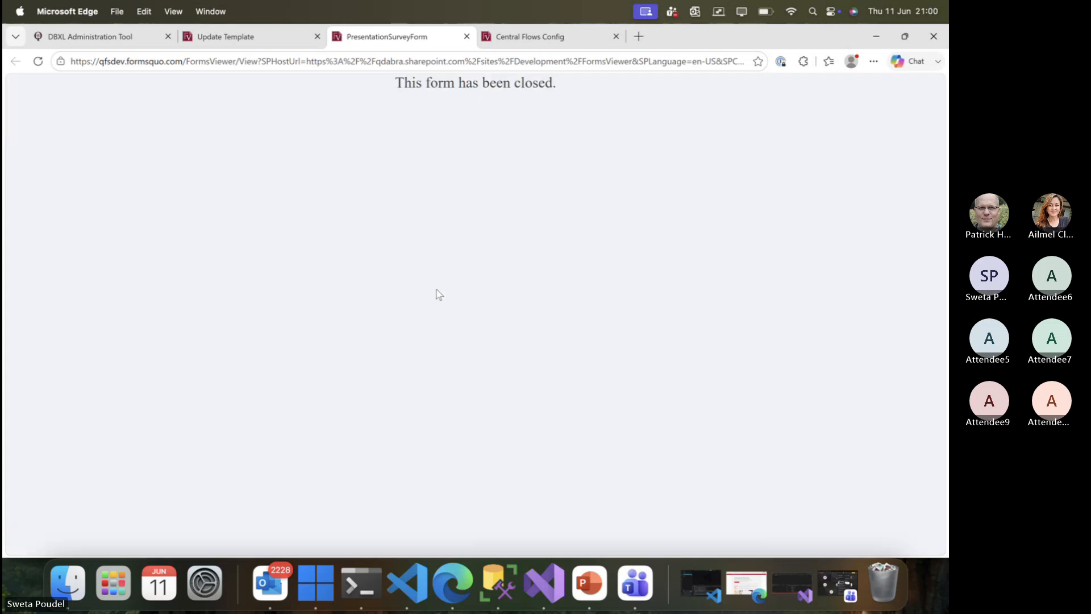
Open the Webinar Form Submit email in Outlook and preview its Webinar.pdf attachment.
left_click(276, 588)
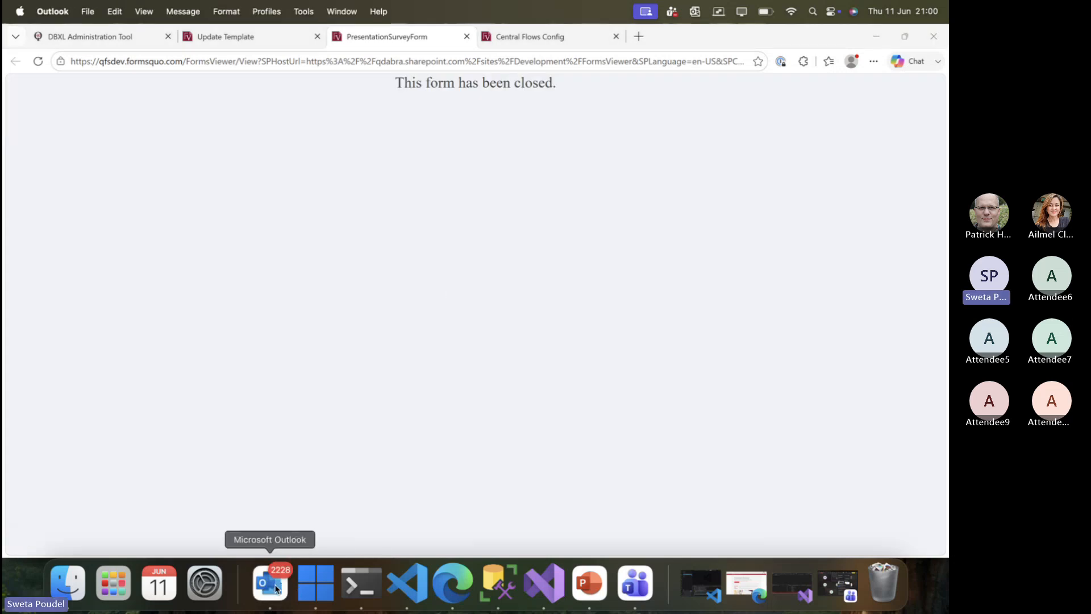
scroll(219, 218, "down", 1)
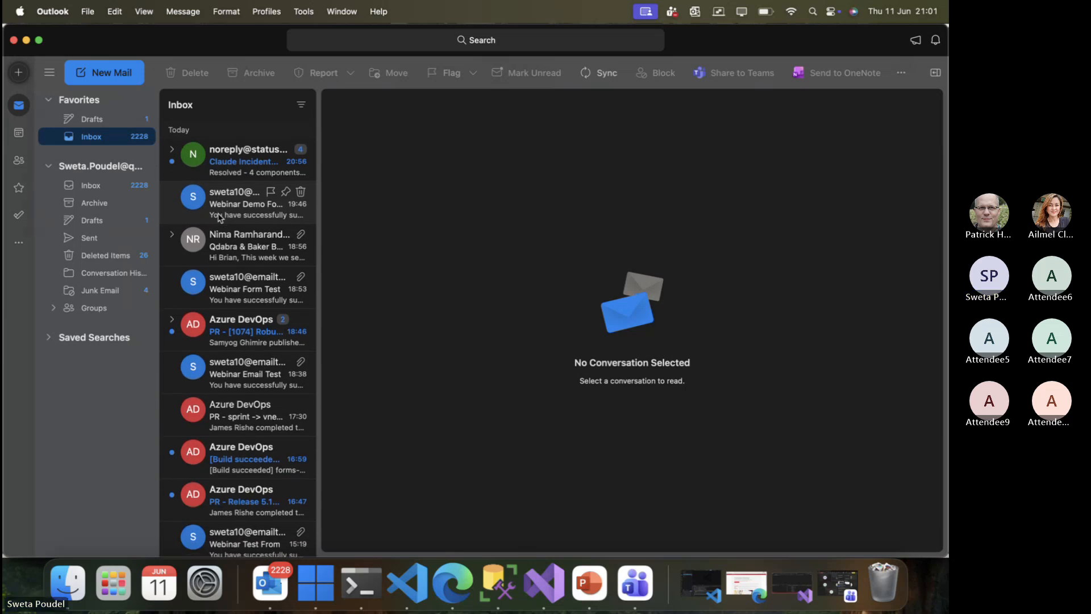
scroll(221, 219, "up", 1)
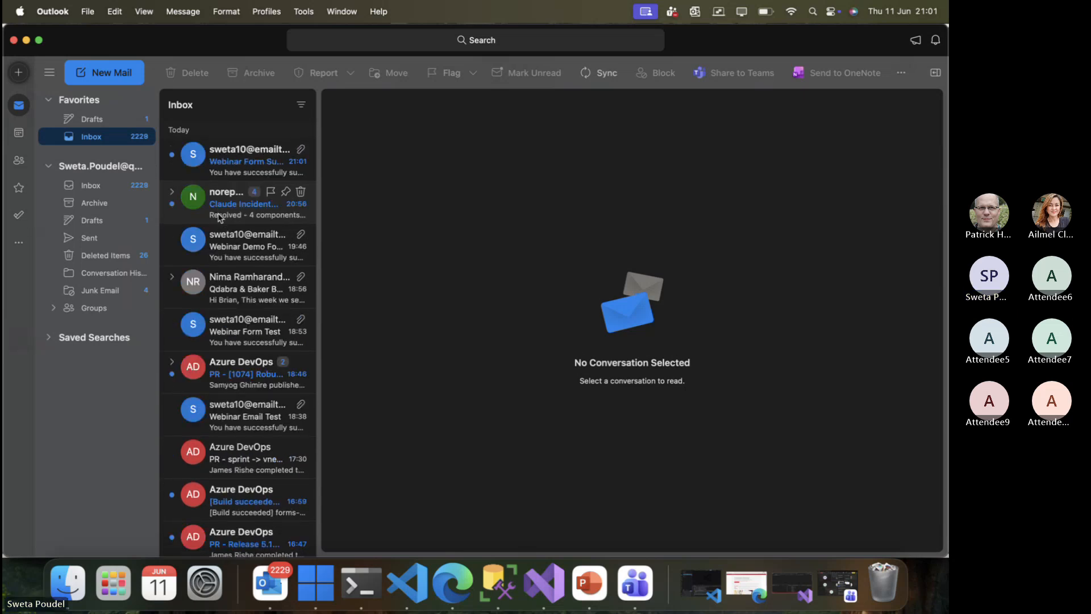
left_click(232, 167)
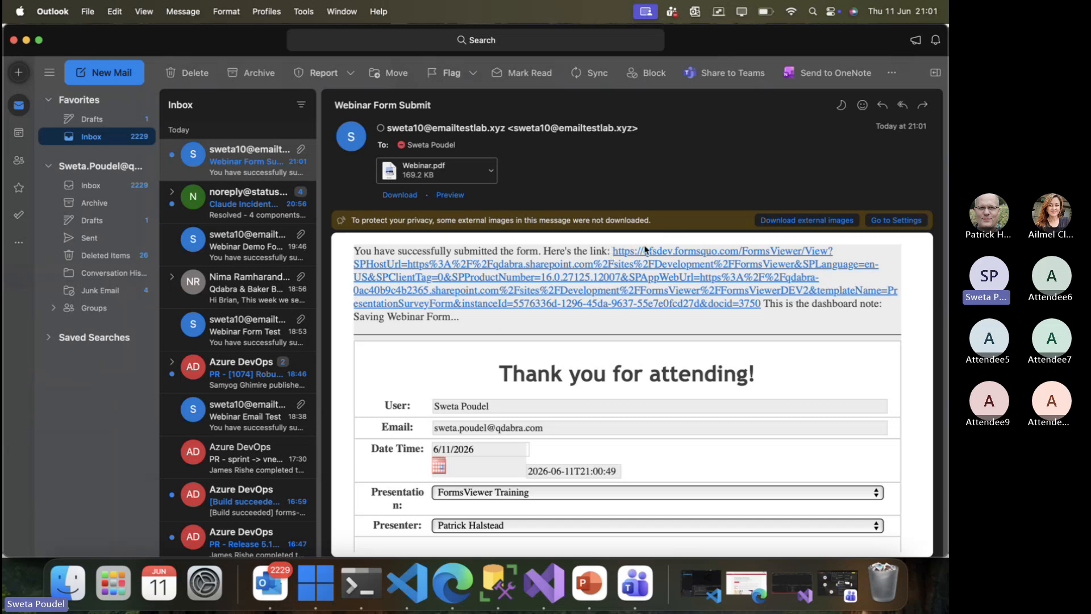
scroll(607, 392, "down", 3)
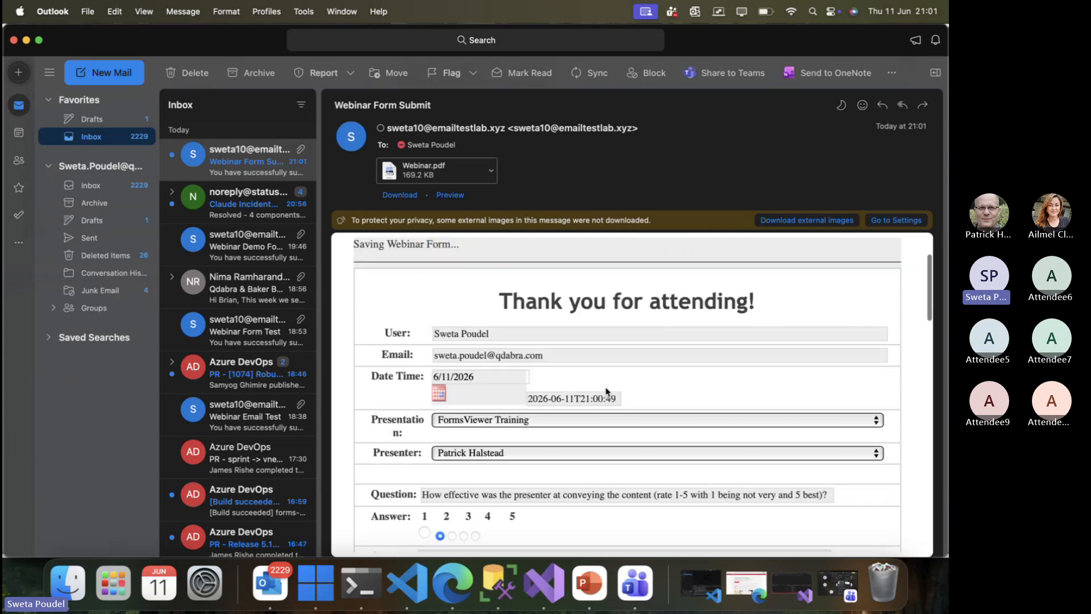
scroll(607, 392, "up", 2)
left_click(491, 170)
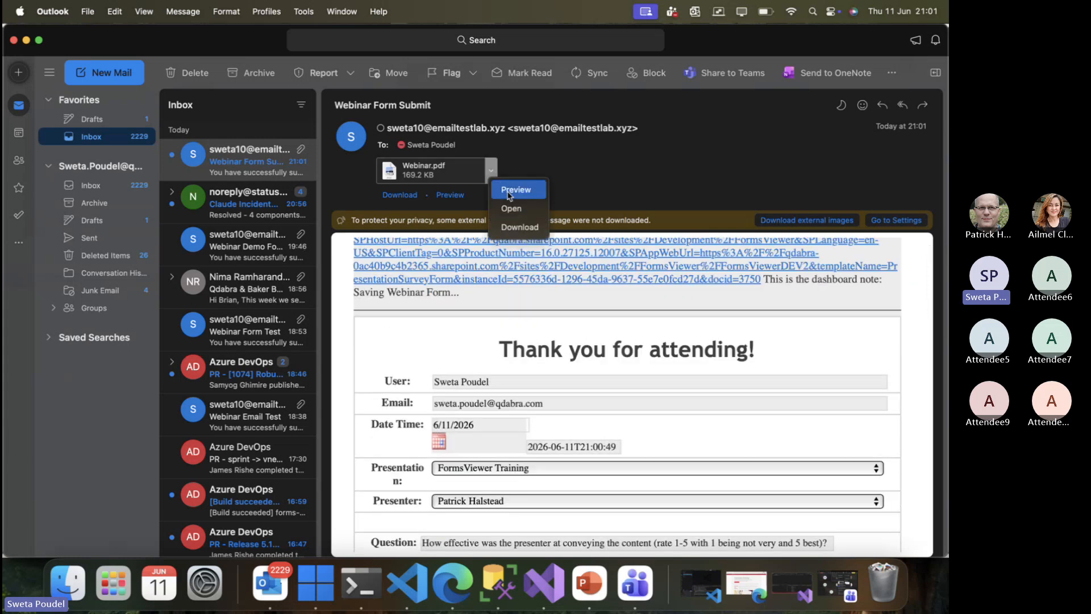
left_click(509, 195)
left_click(266, 61)
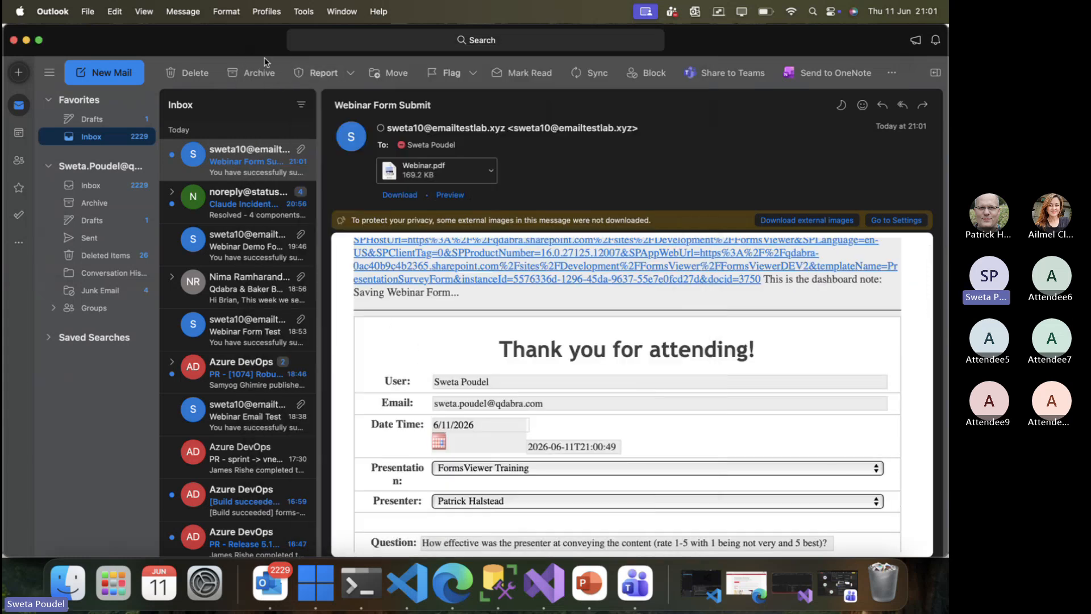
Copy the form link from the email and return to the browser.
right_click(539, 282)
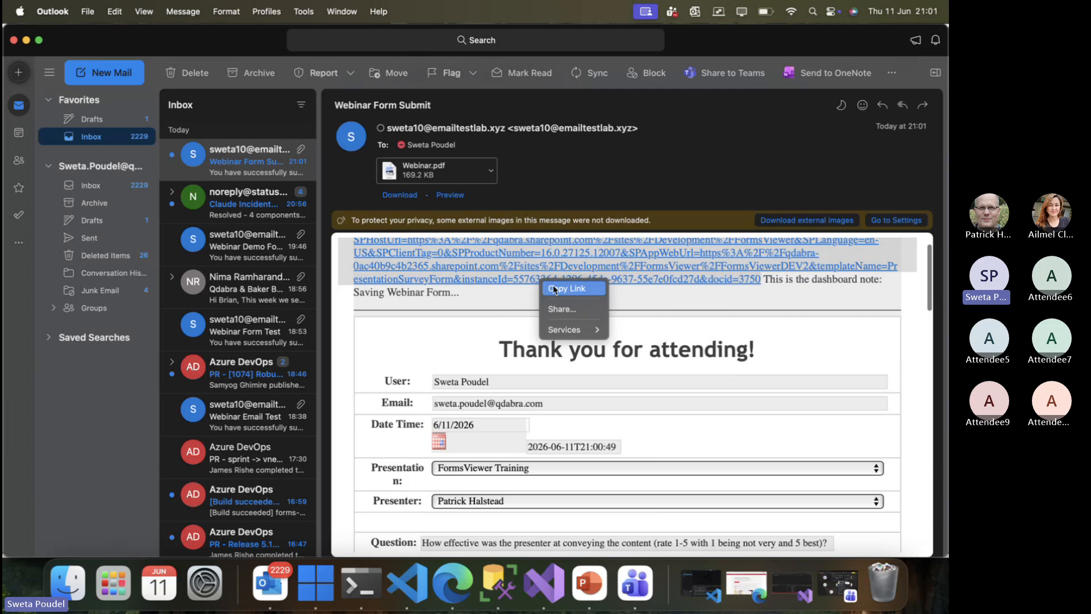
left_click(562, 288)
left_click(453, 583)
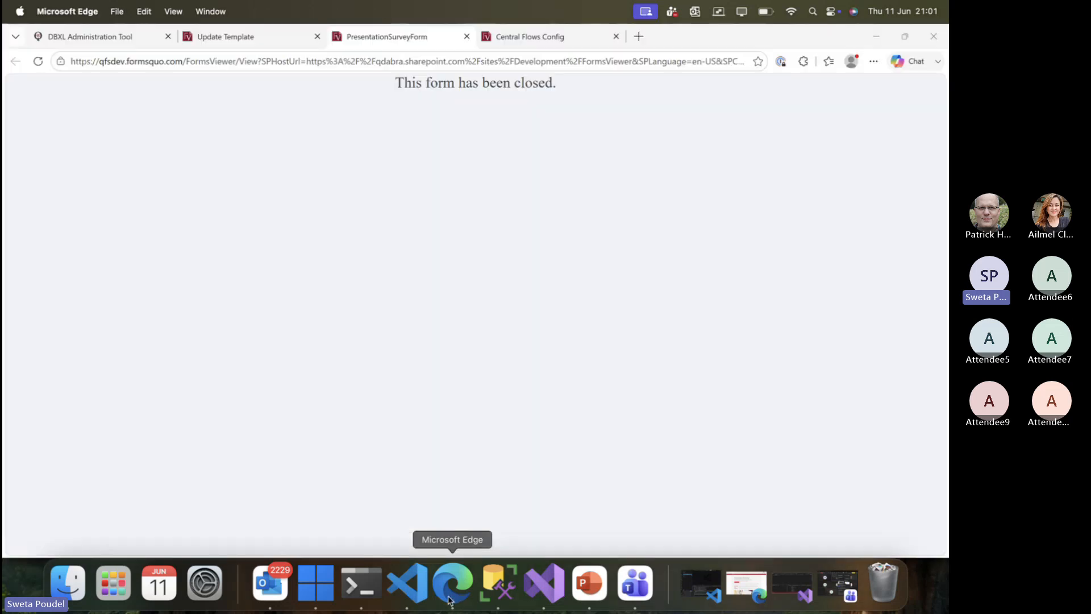
Load the copied form link in a new tab, confirming the form has been closed.
left_click(639, 36)
key("super+v")
key("Return")
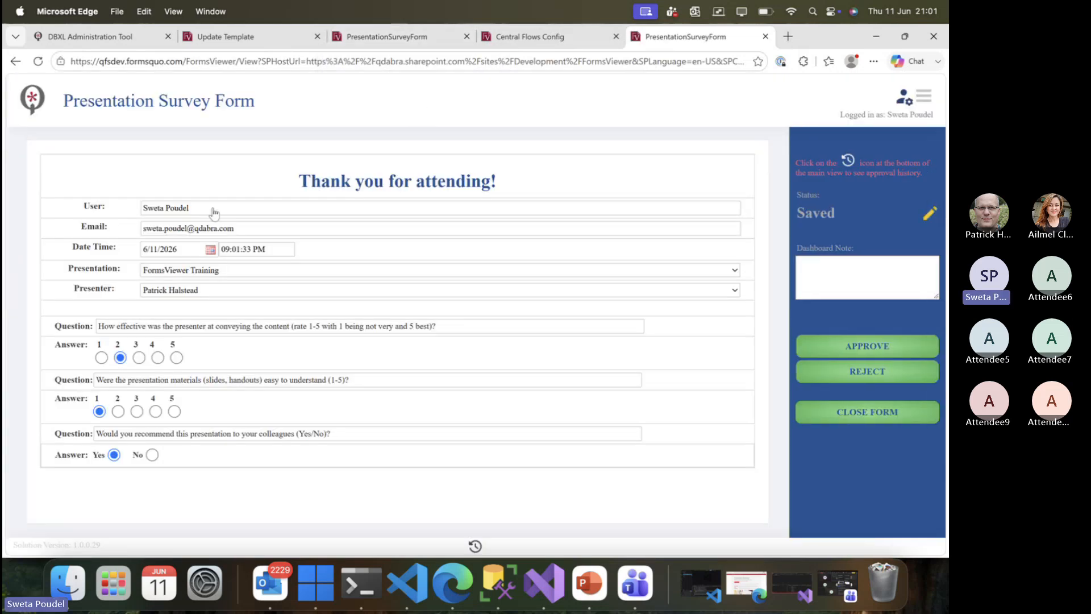
left_click_drag(196, 210, 148, 210)
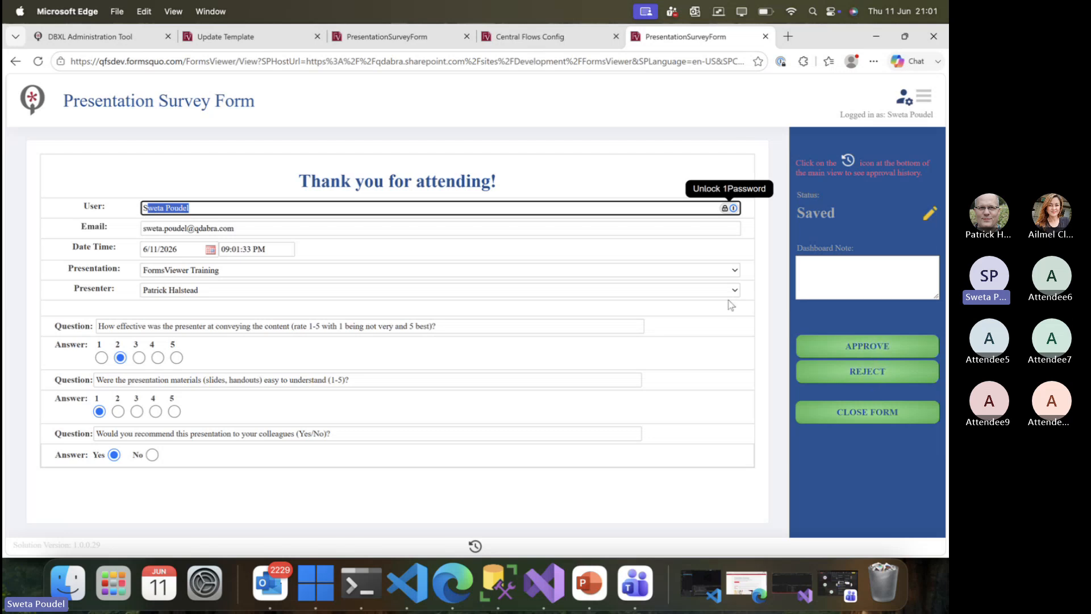
left_click(571, 36)
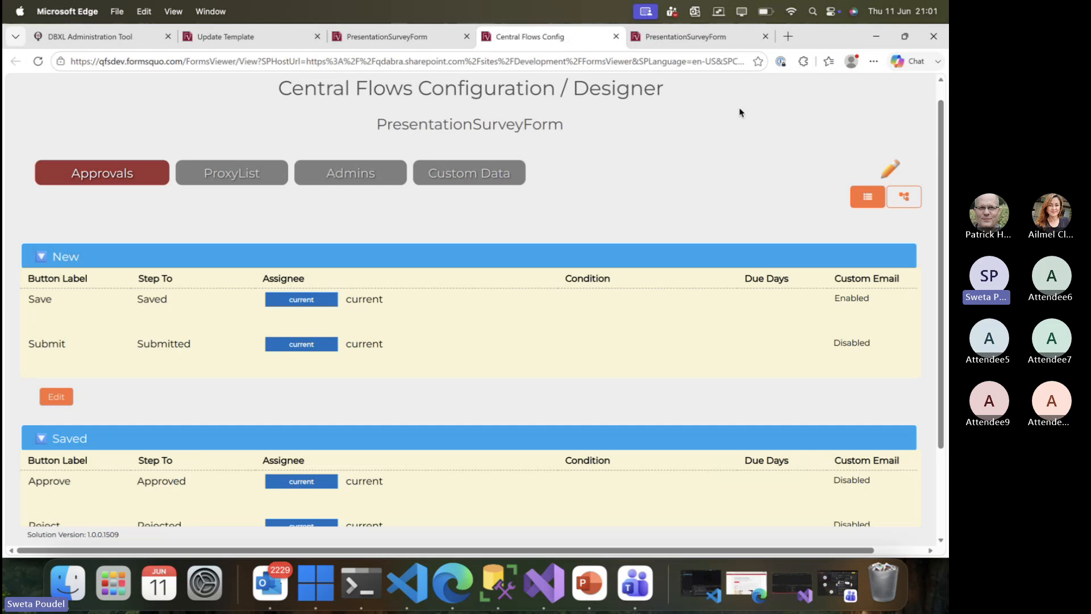
Show the PowerPoint 'Questions?' slide (7 of 8), then return to the Central Flows browser page.
left_click(589, 582)
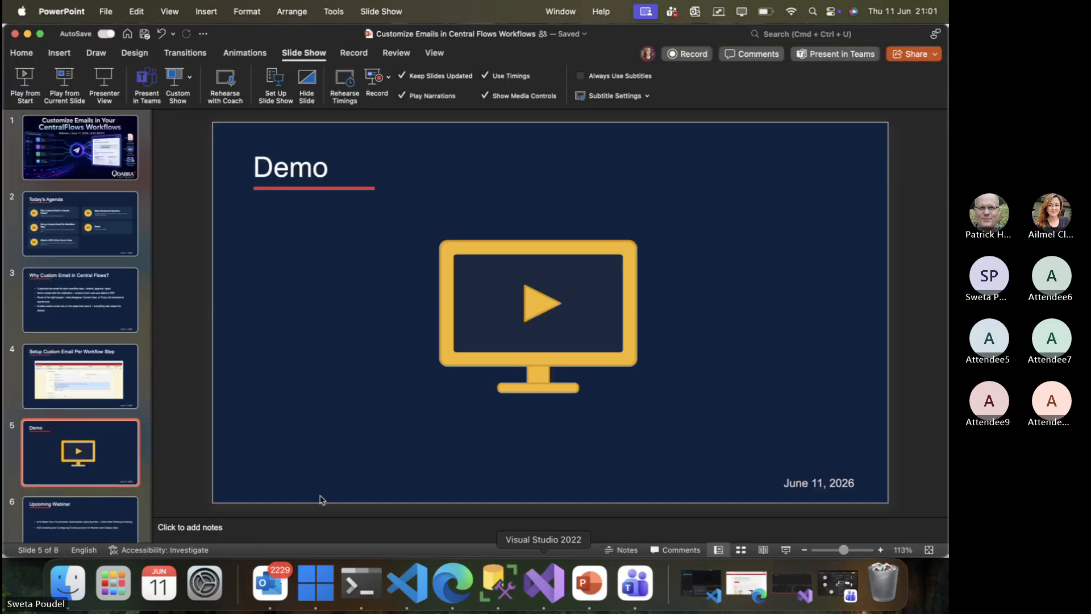
scroll(75, 490, "down", 3)
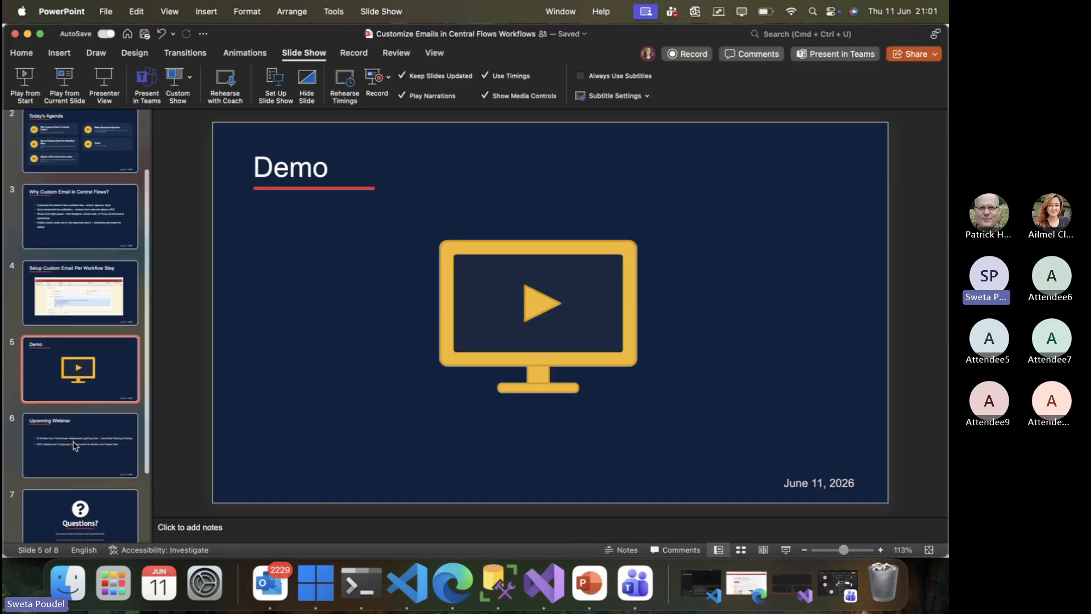
scroll(74, 444, "down", 1)
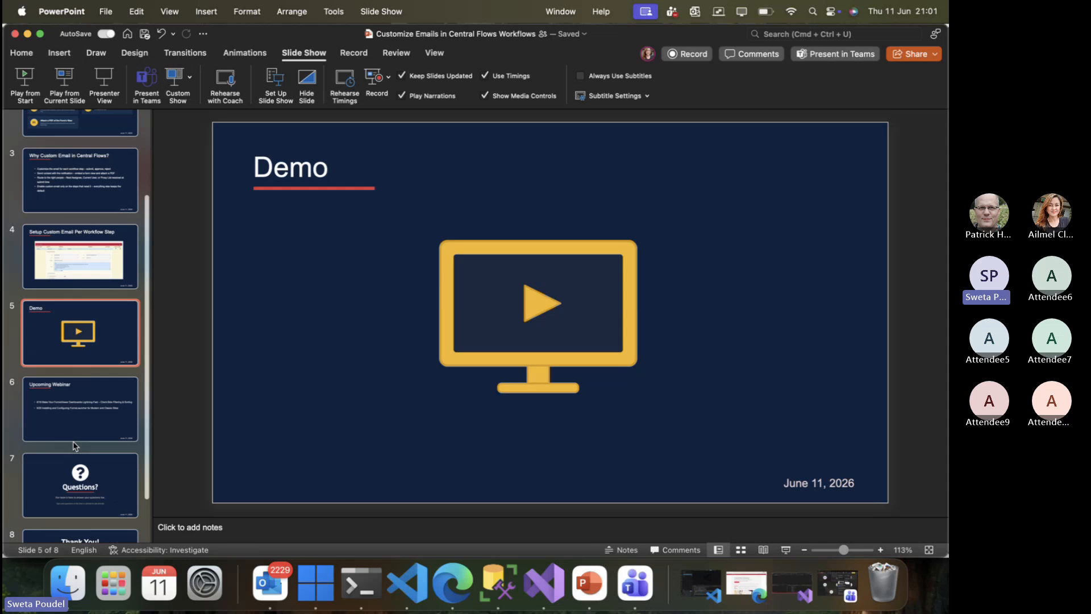
left_click(80, 475)
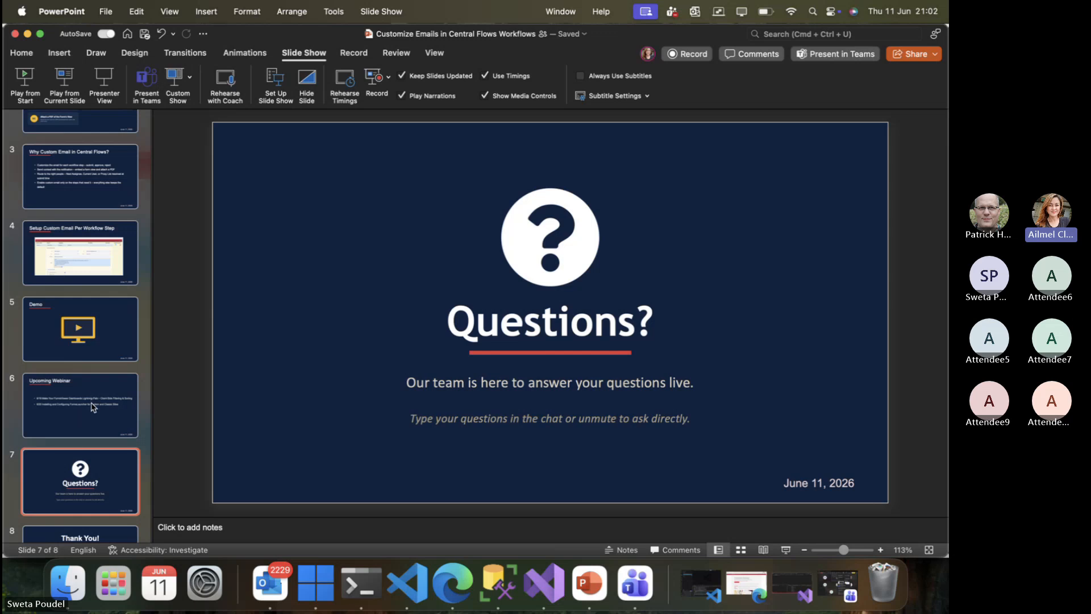
left_click(453, 585)
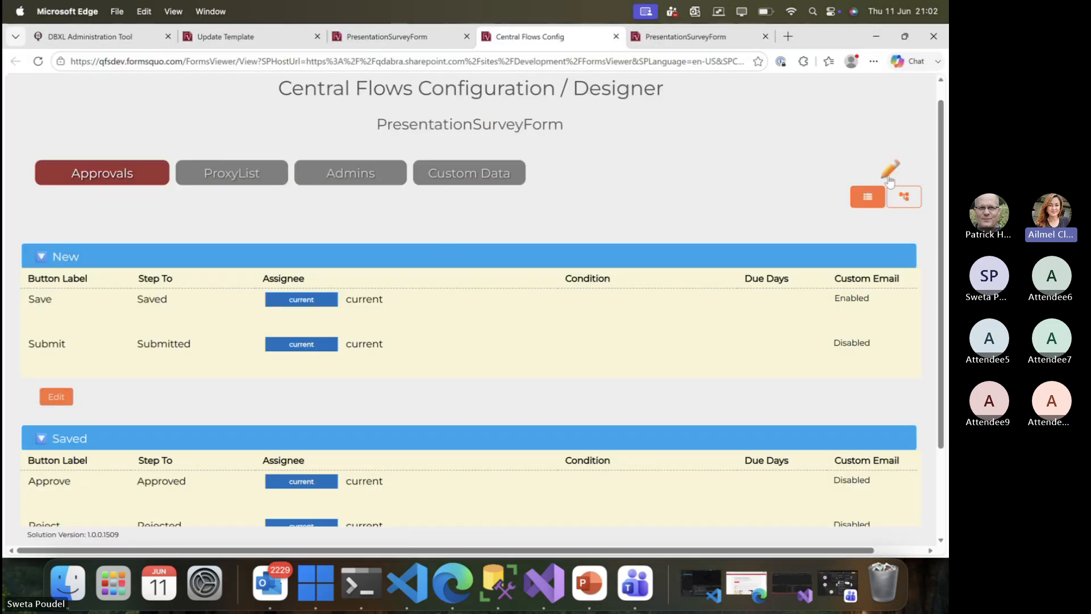
Edit the workflow steps and review the Save email's body placeholders and 'Webinar' PDF settings.
left_click(890, 180)
scroll(482, 373, "down", 1)
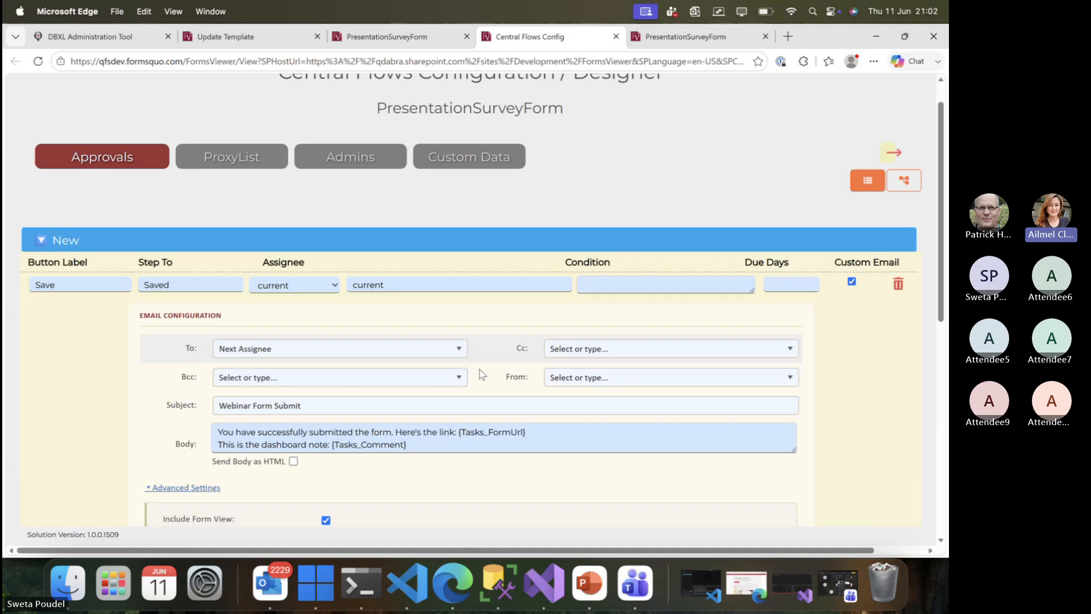
scroll(482, 374, "down", 1)
left_click_drag(458, 382, 527, 383)
left_click(536, 384)
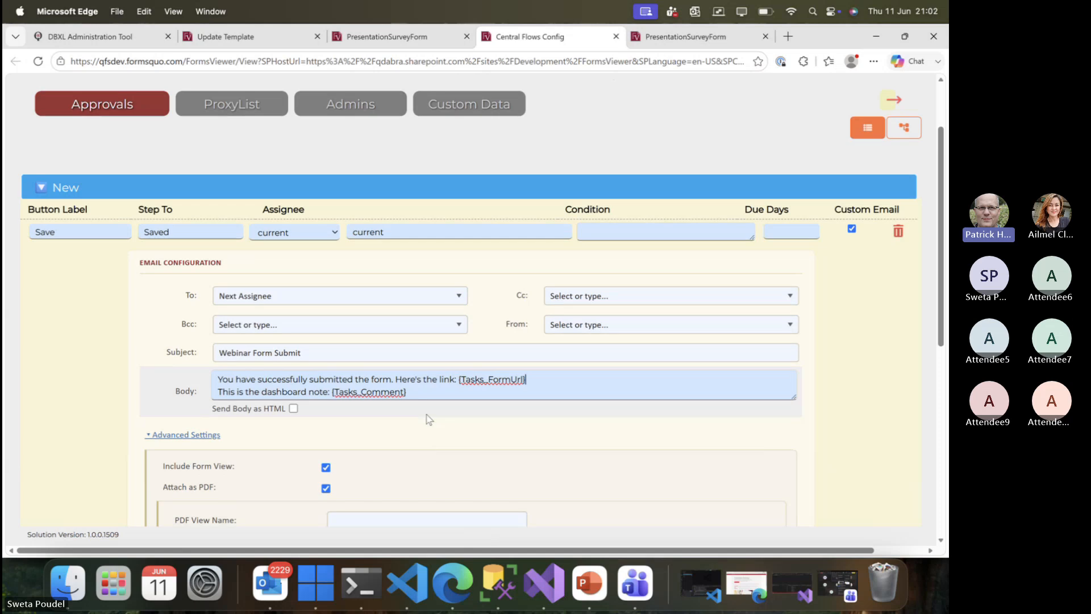
scroll(429, 419, "down", 5)
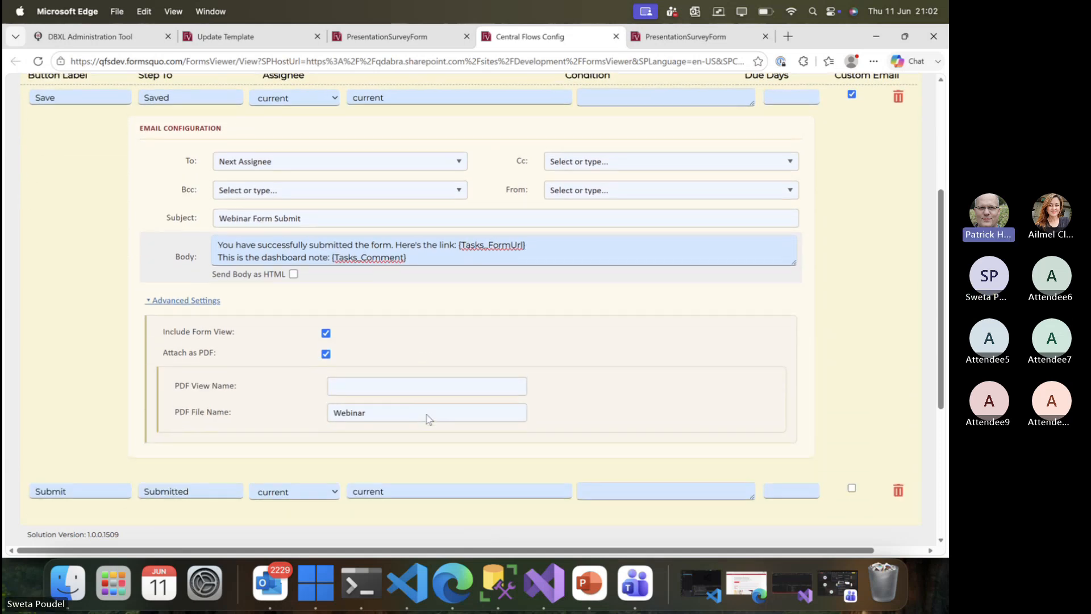
scroll(429, 419, "up", 2)
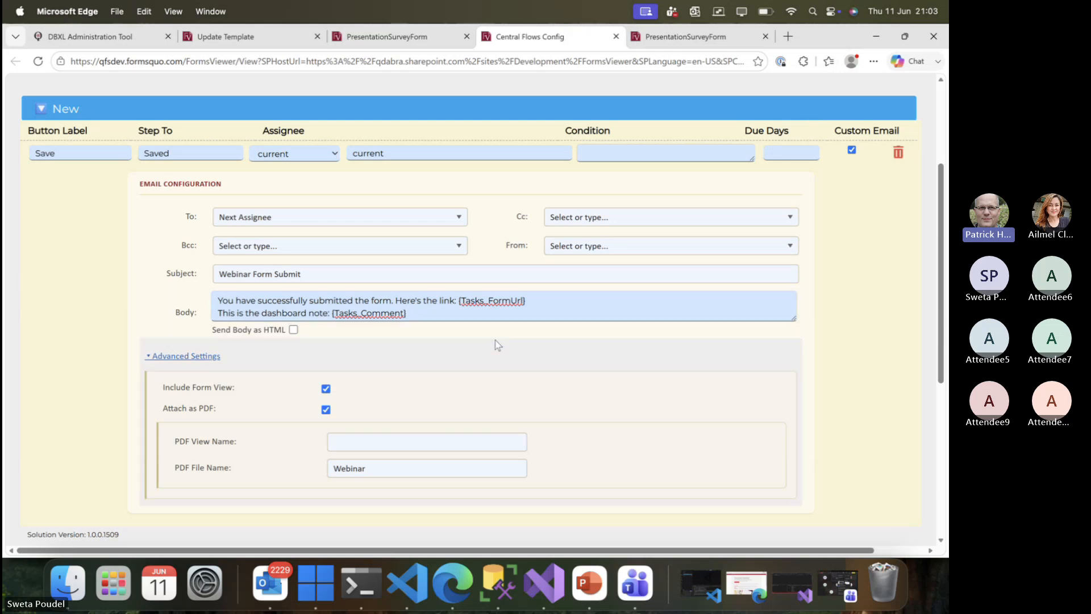
left_click(277, 588)
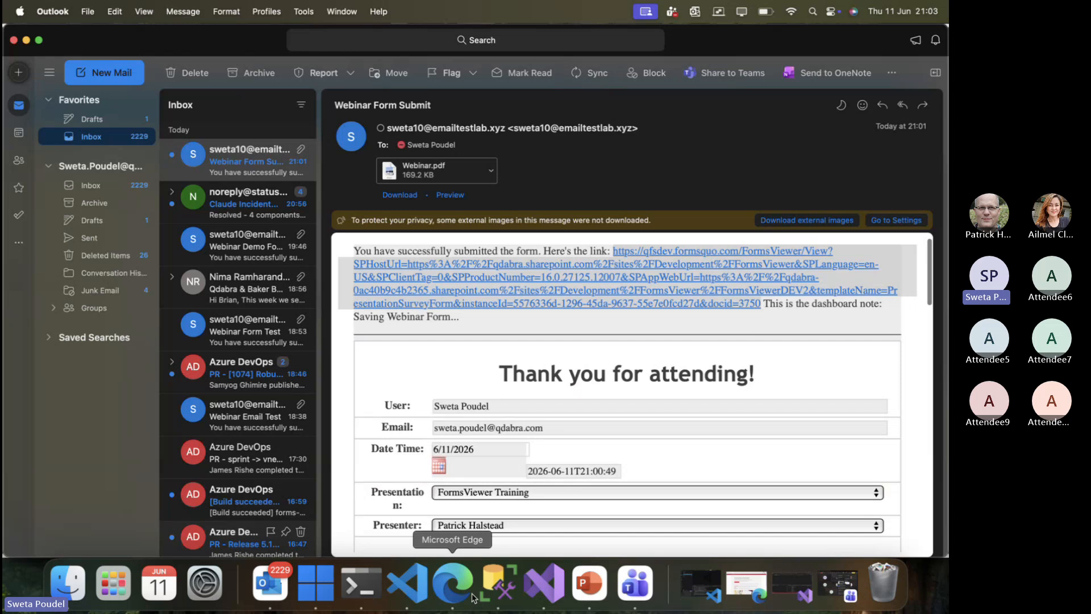
left_click(455, 583)
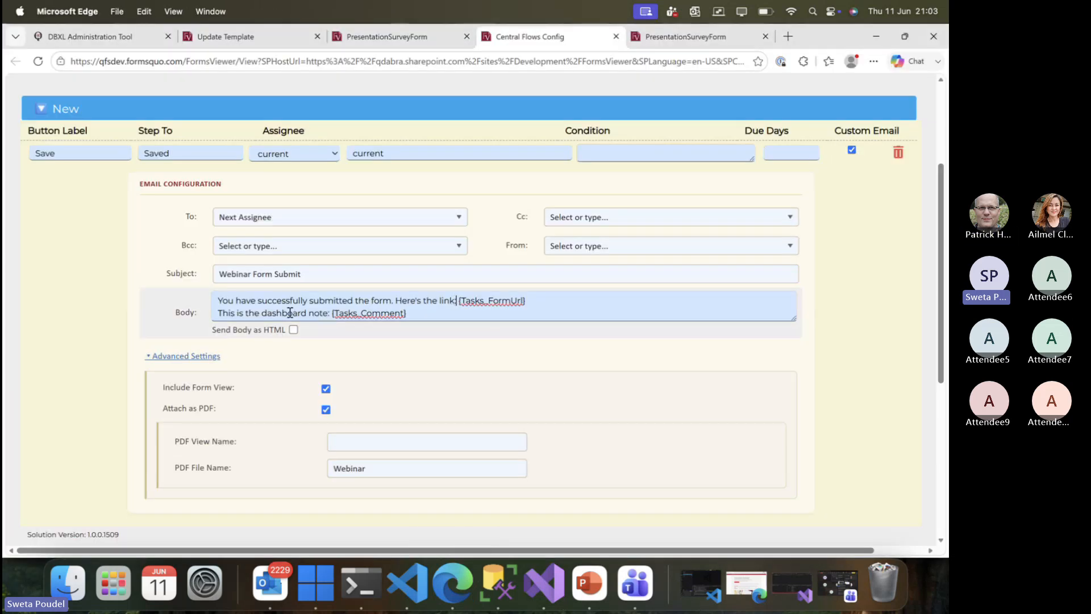
left_click_drag(220, 300, 406, 315)
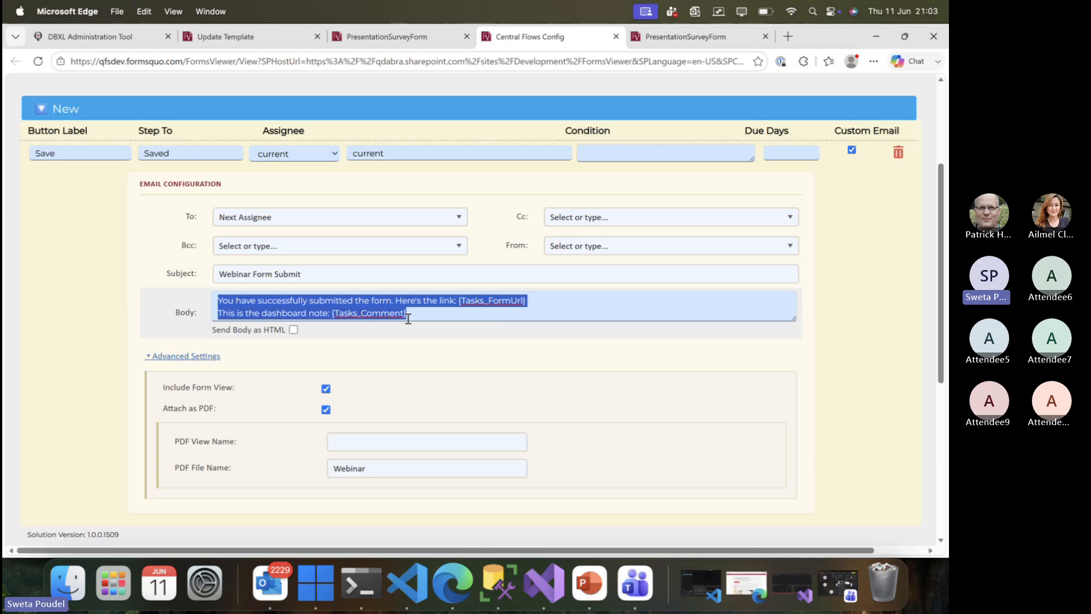
left_click(425, 313)
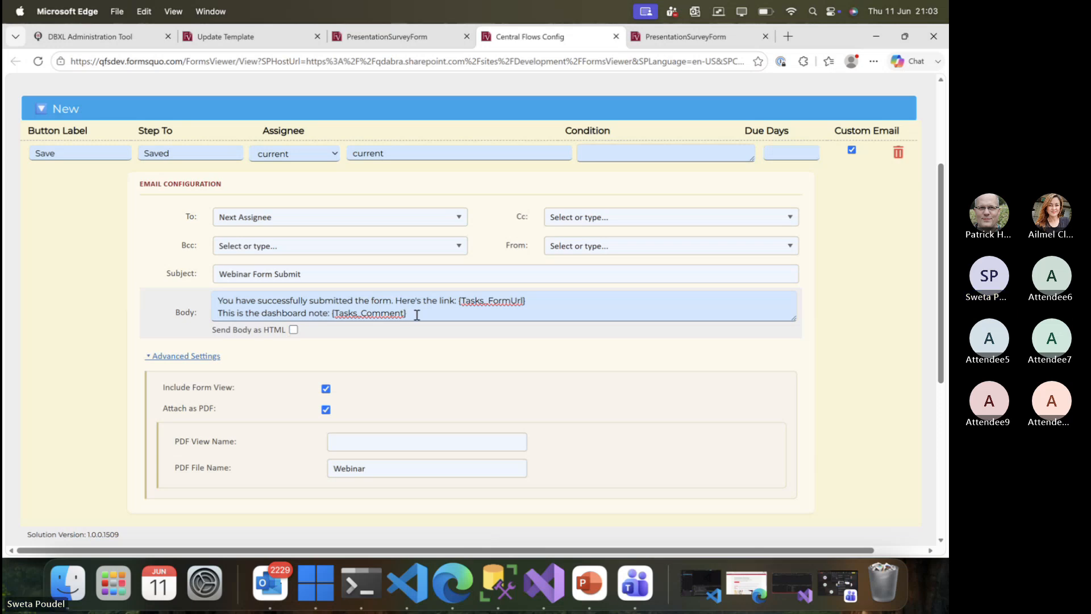
left_click(270, 582)
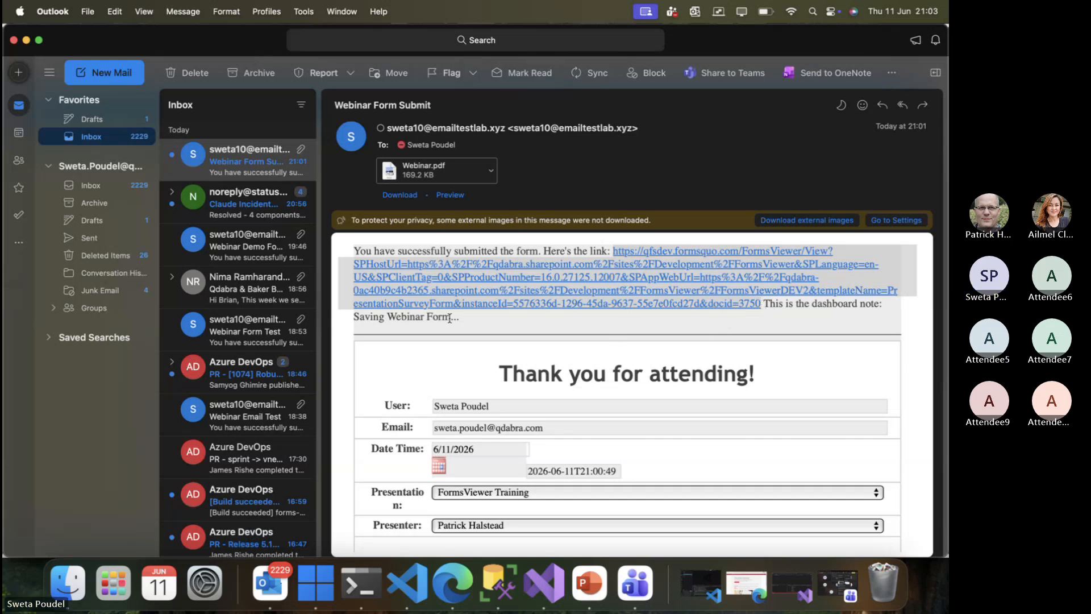
left_click(26, 41)
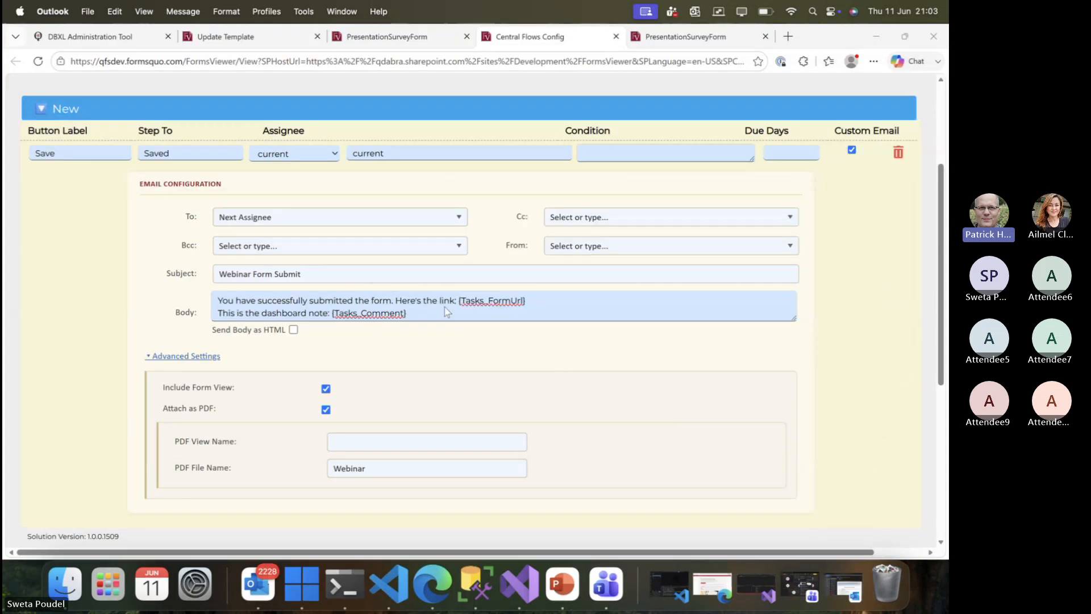
scroll(445, 311, "up", 2)
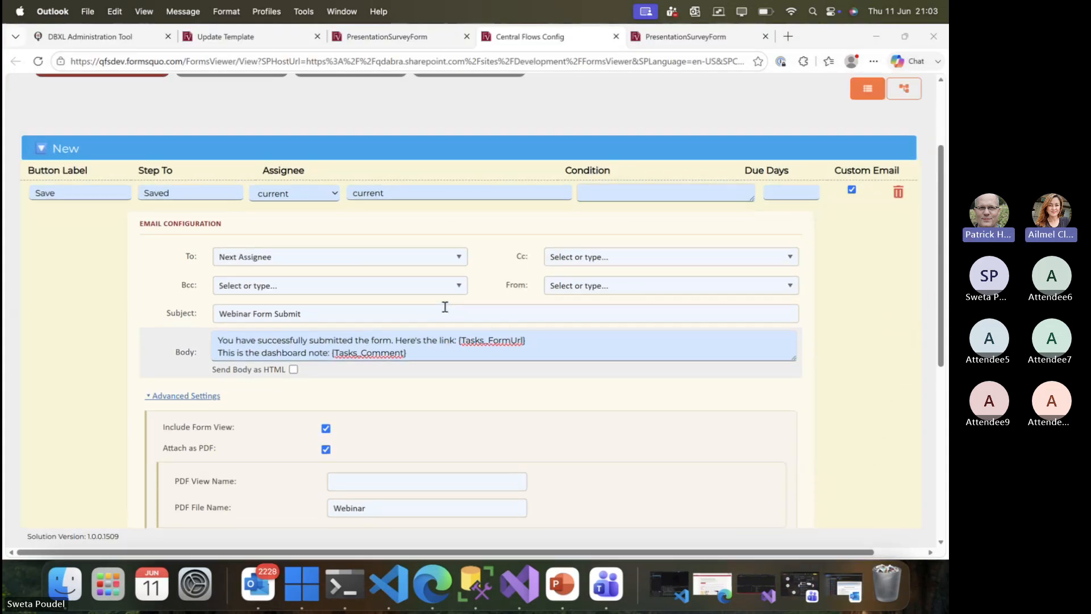
mouse_move(834, 148)
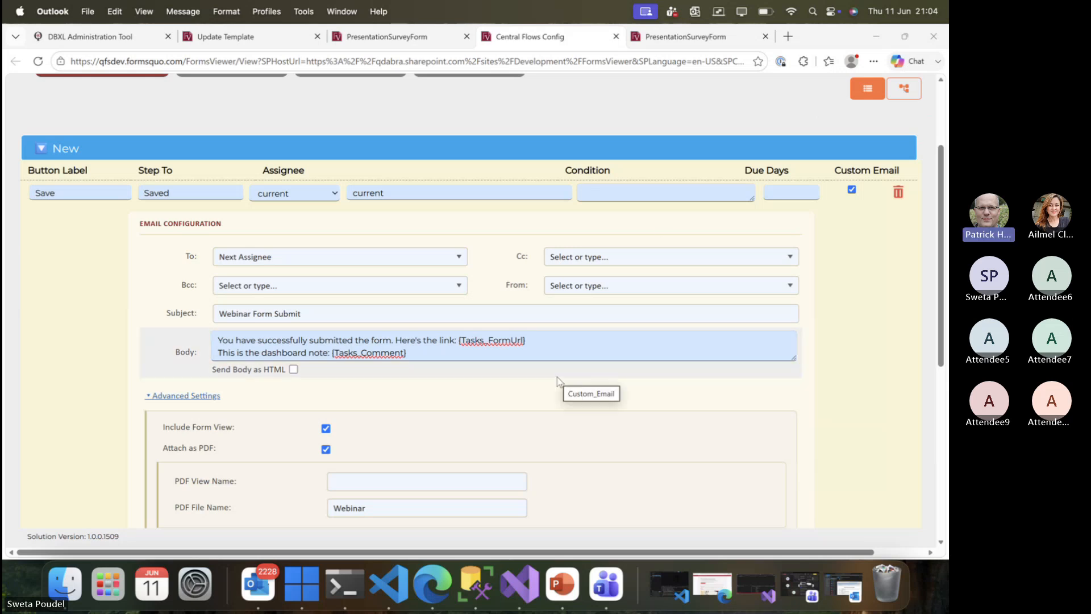
scroll(556, 377, "up", 2)
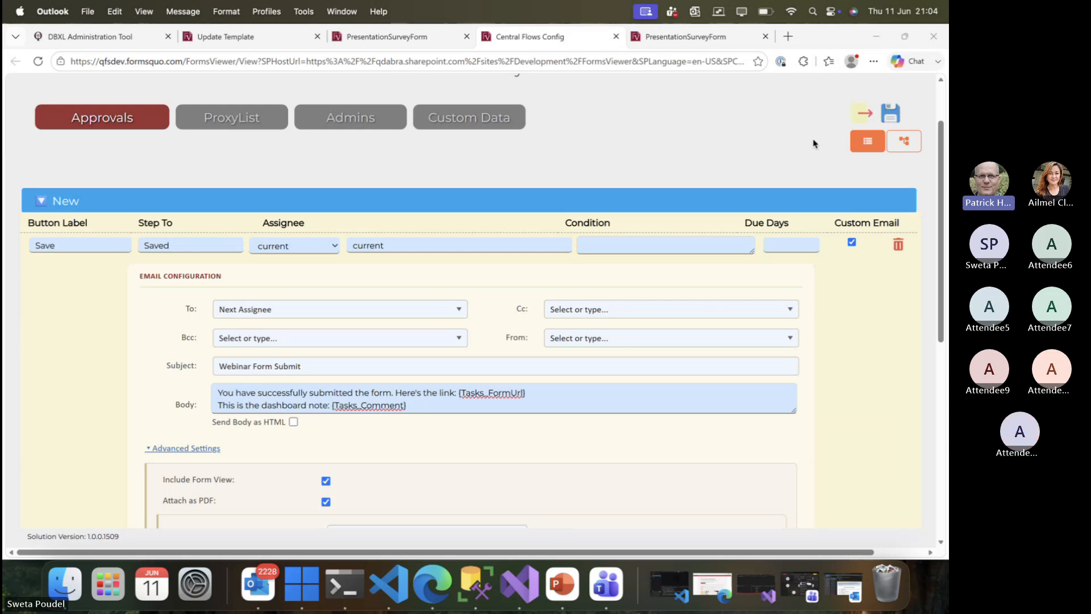
Present slide 6, 'Upcoming Webinar', full screen as a slide show in PowerPoint.
left_click(561, 585)
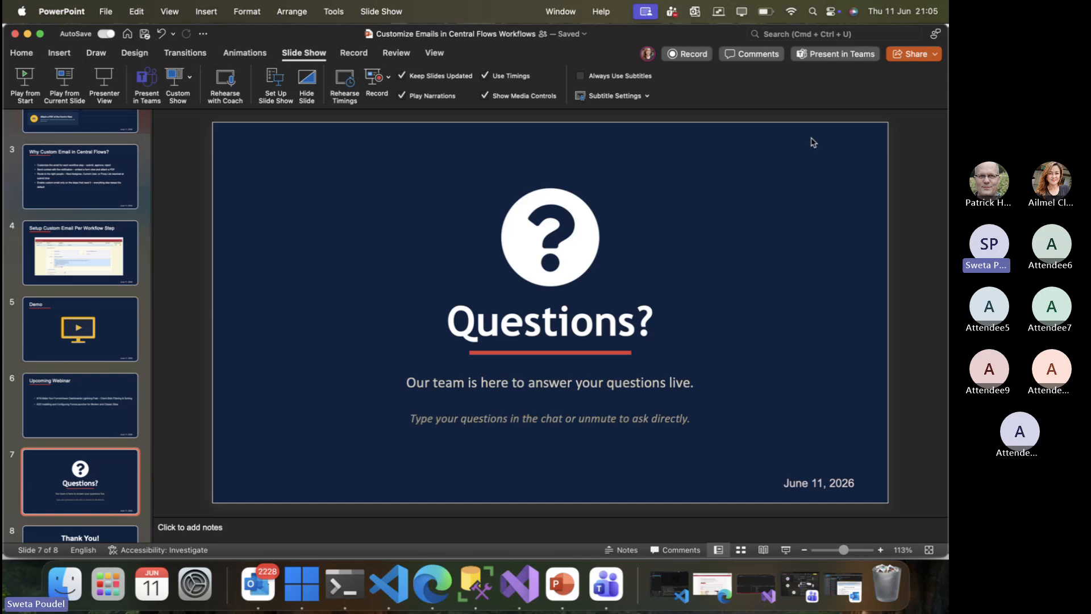
left_click(65, 404)
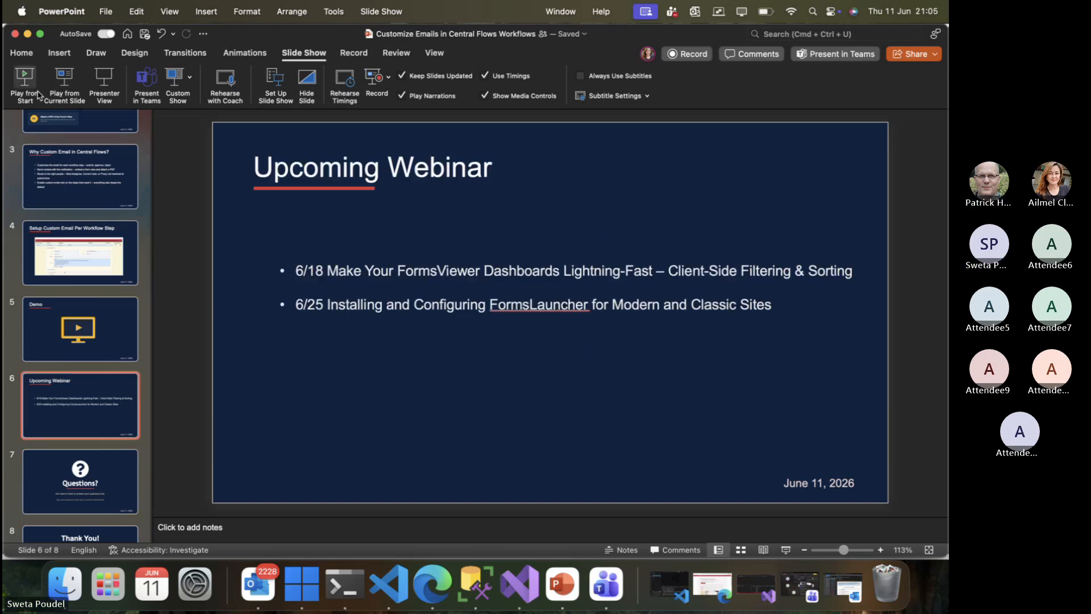
left_click(63, 94)
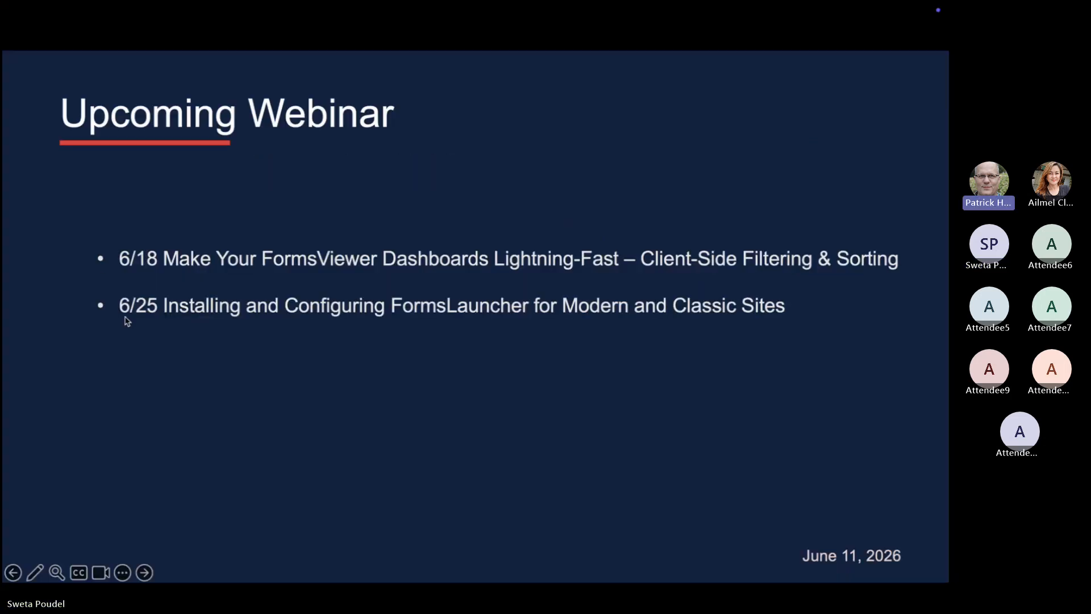